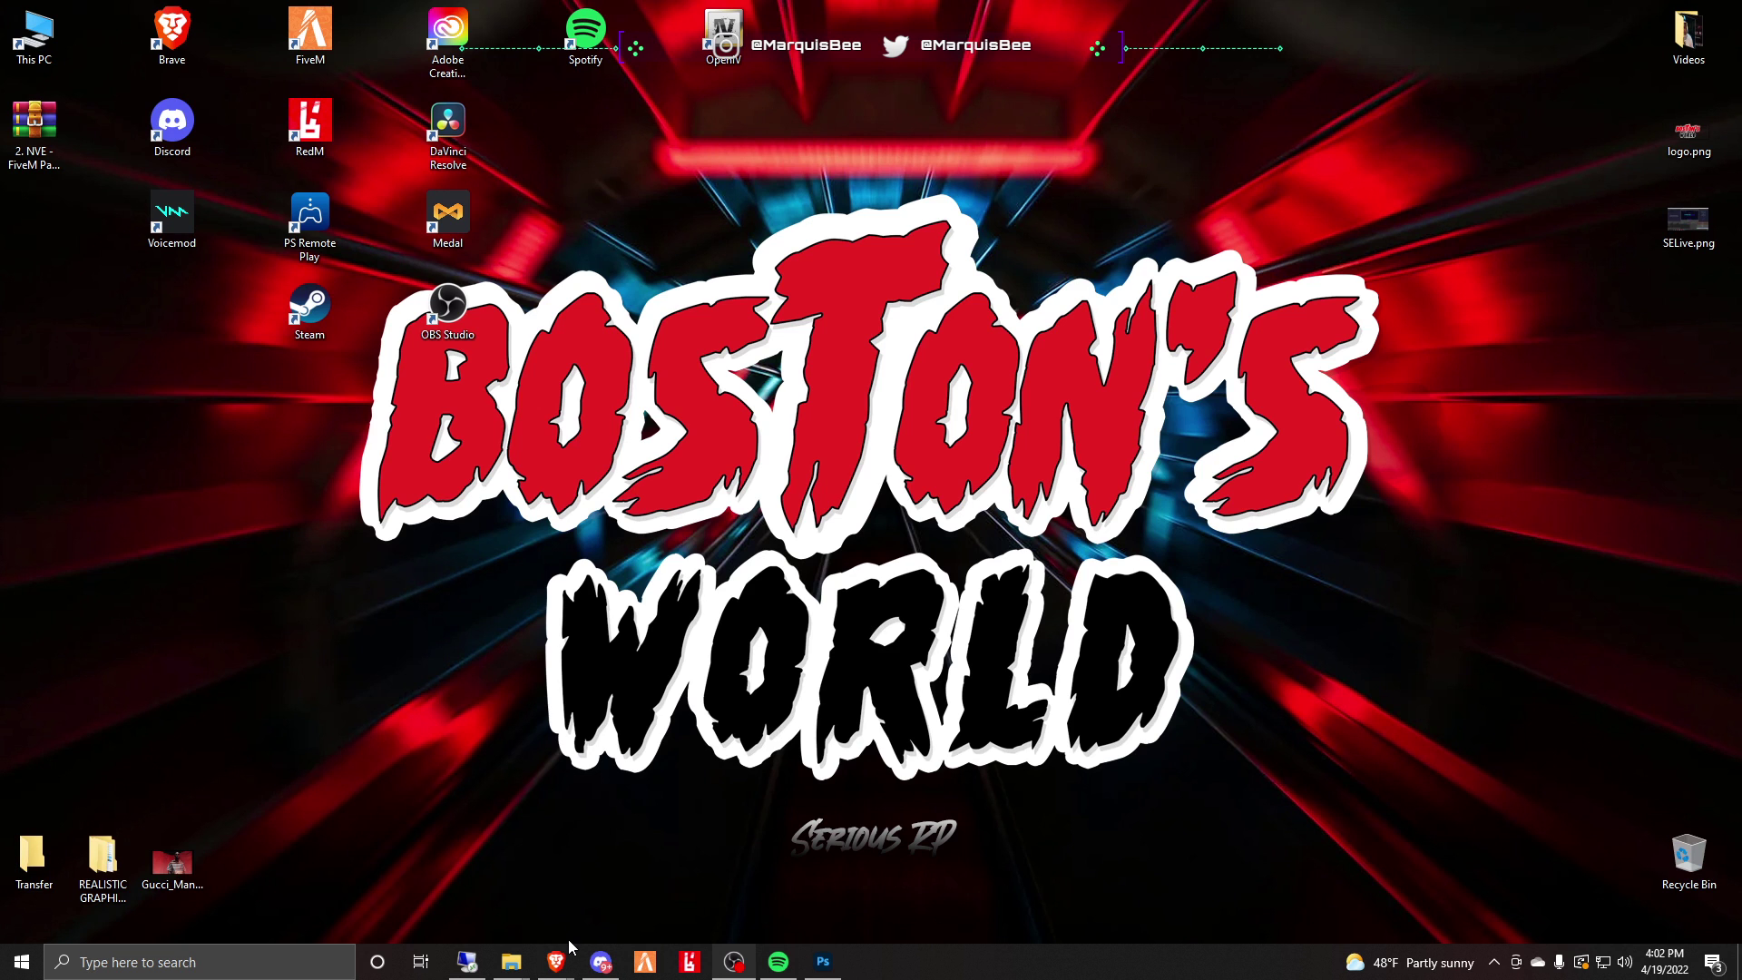
# Switch to Razed's Patreon page in Brave and scroll through the membership tiers.
pyautogui.moveTo(558, 964)
pyautogui.click(767, 907)
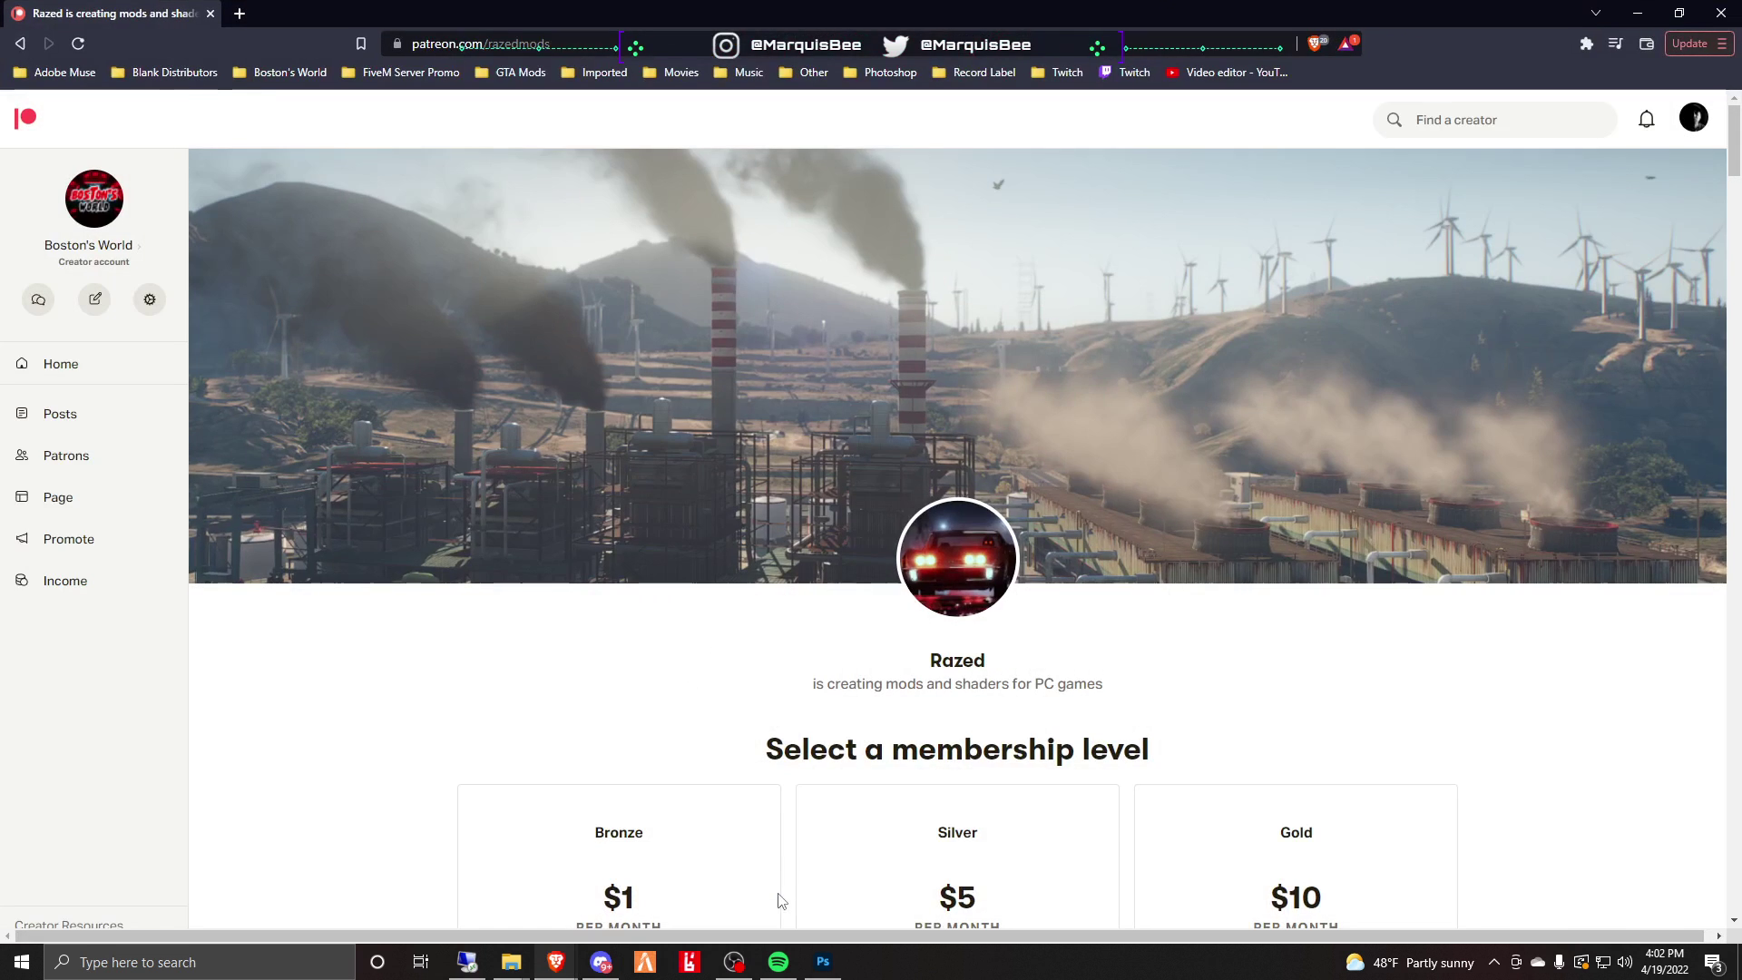
pyautogui.scroll(-10, 864, 428)
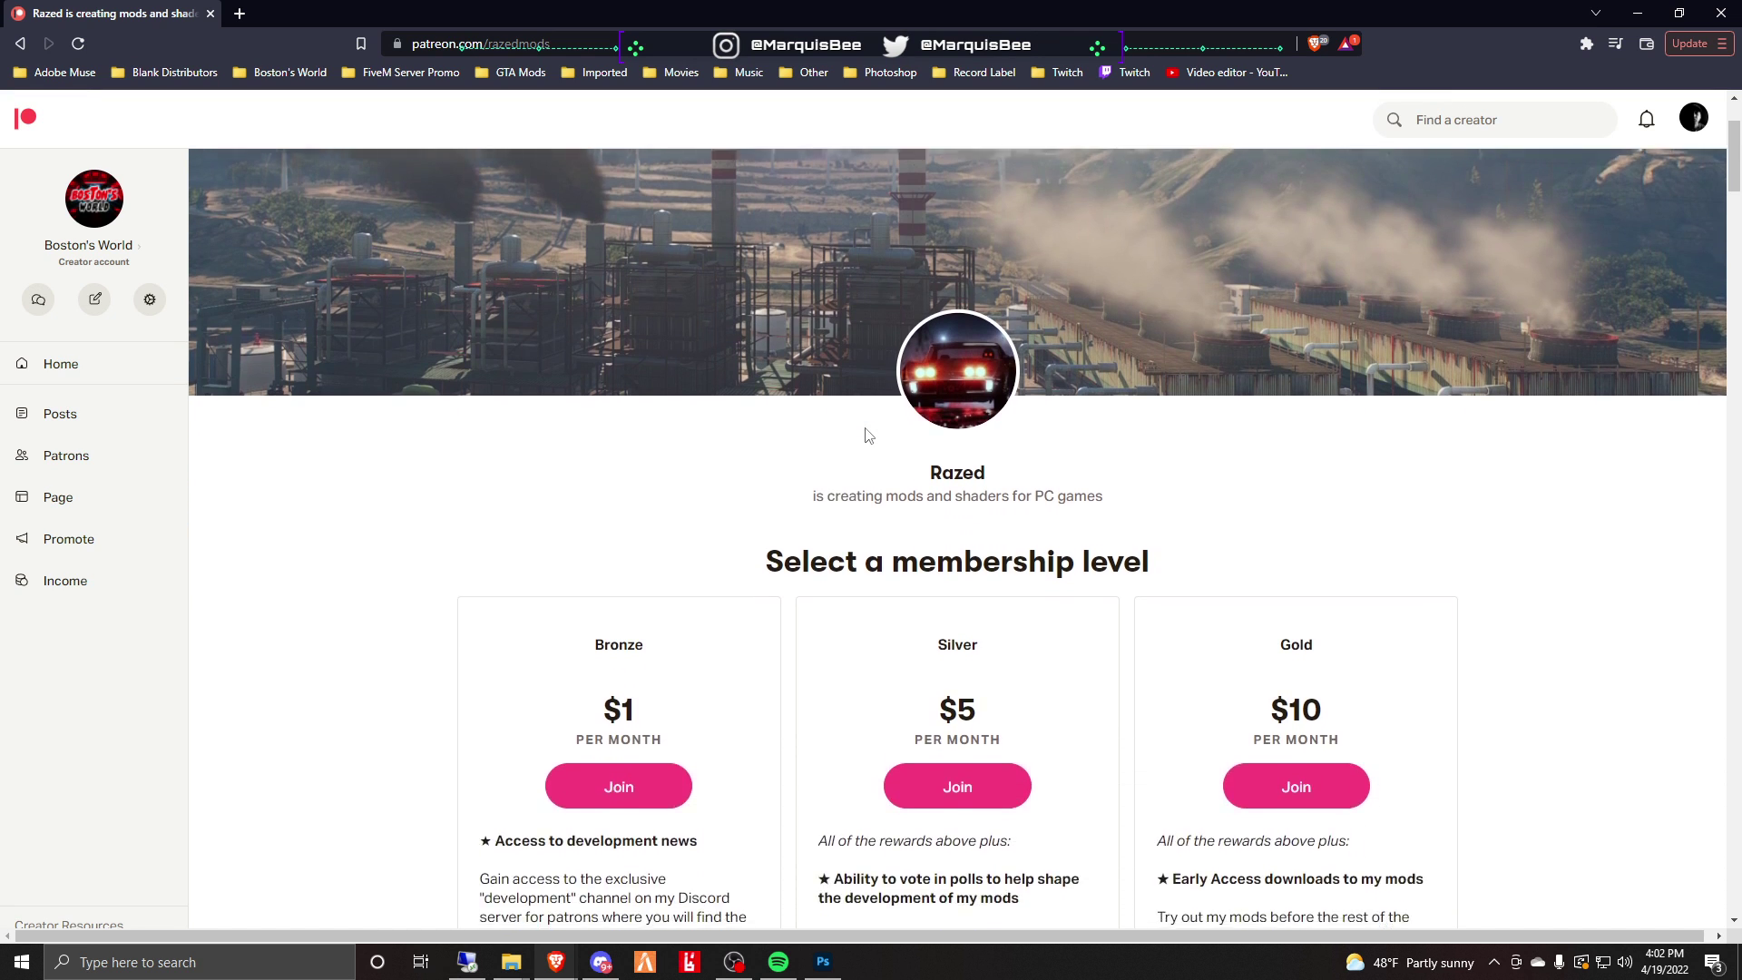
pyautogui.scroll(5, 866, 429)
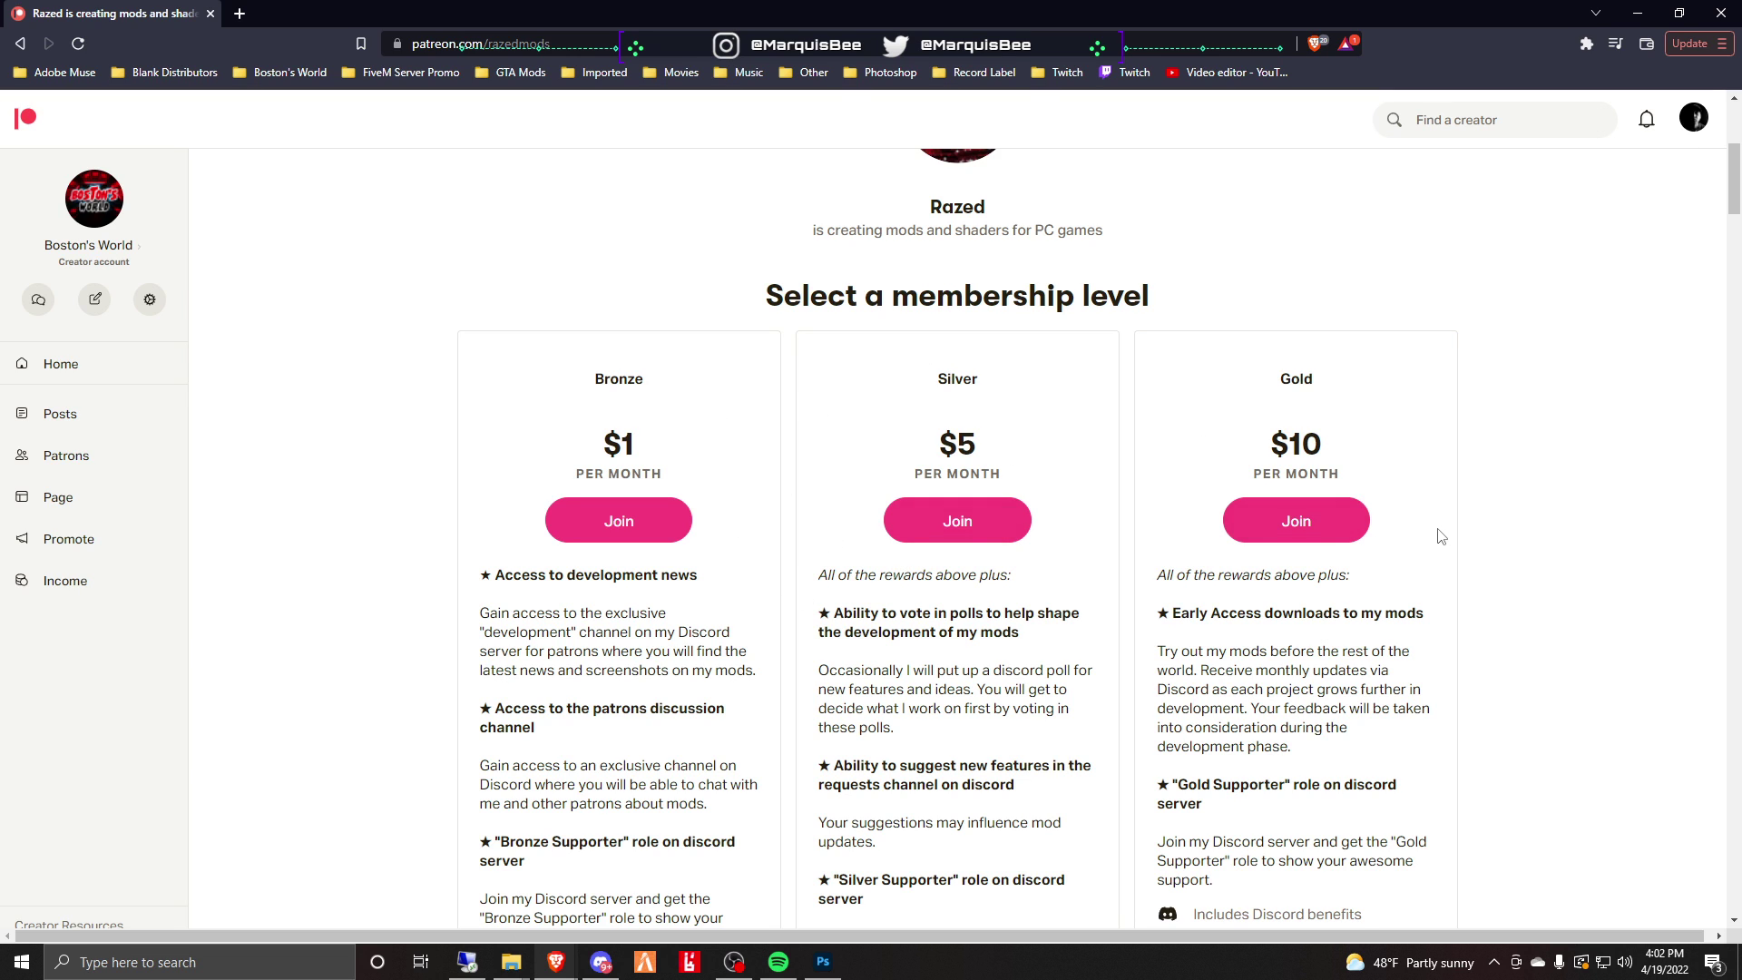
pyautogui.scroll(-1, 1441, 537)
pyautogui.scroll(-2, 1441, 537)
# Reveal all membership levels, including the $15 Platinum tier.
pyautogui.click(1005, 836)
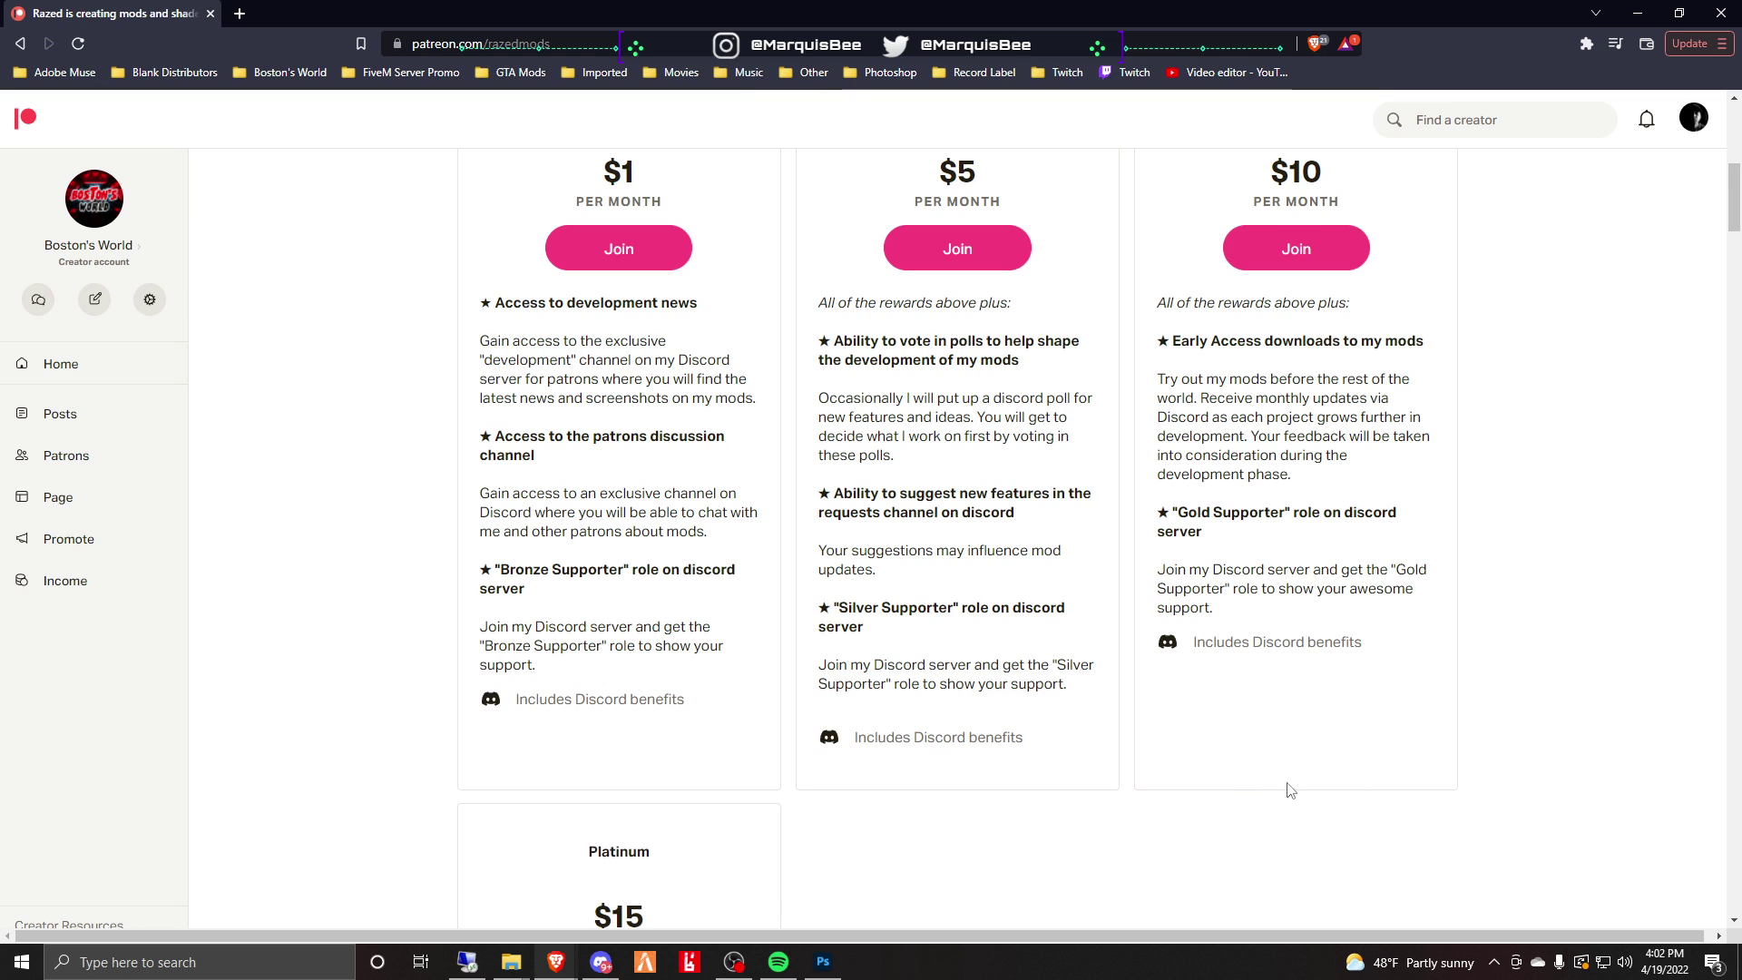
pyautogui.scroll(-5, 1283, 789)
pyautogui.scroll(7, 622, 711)
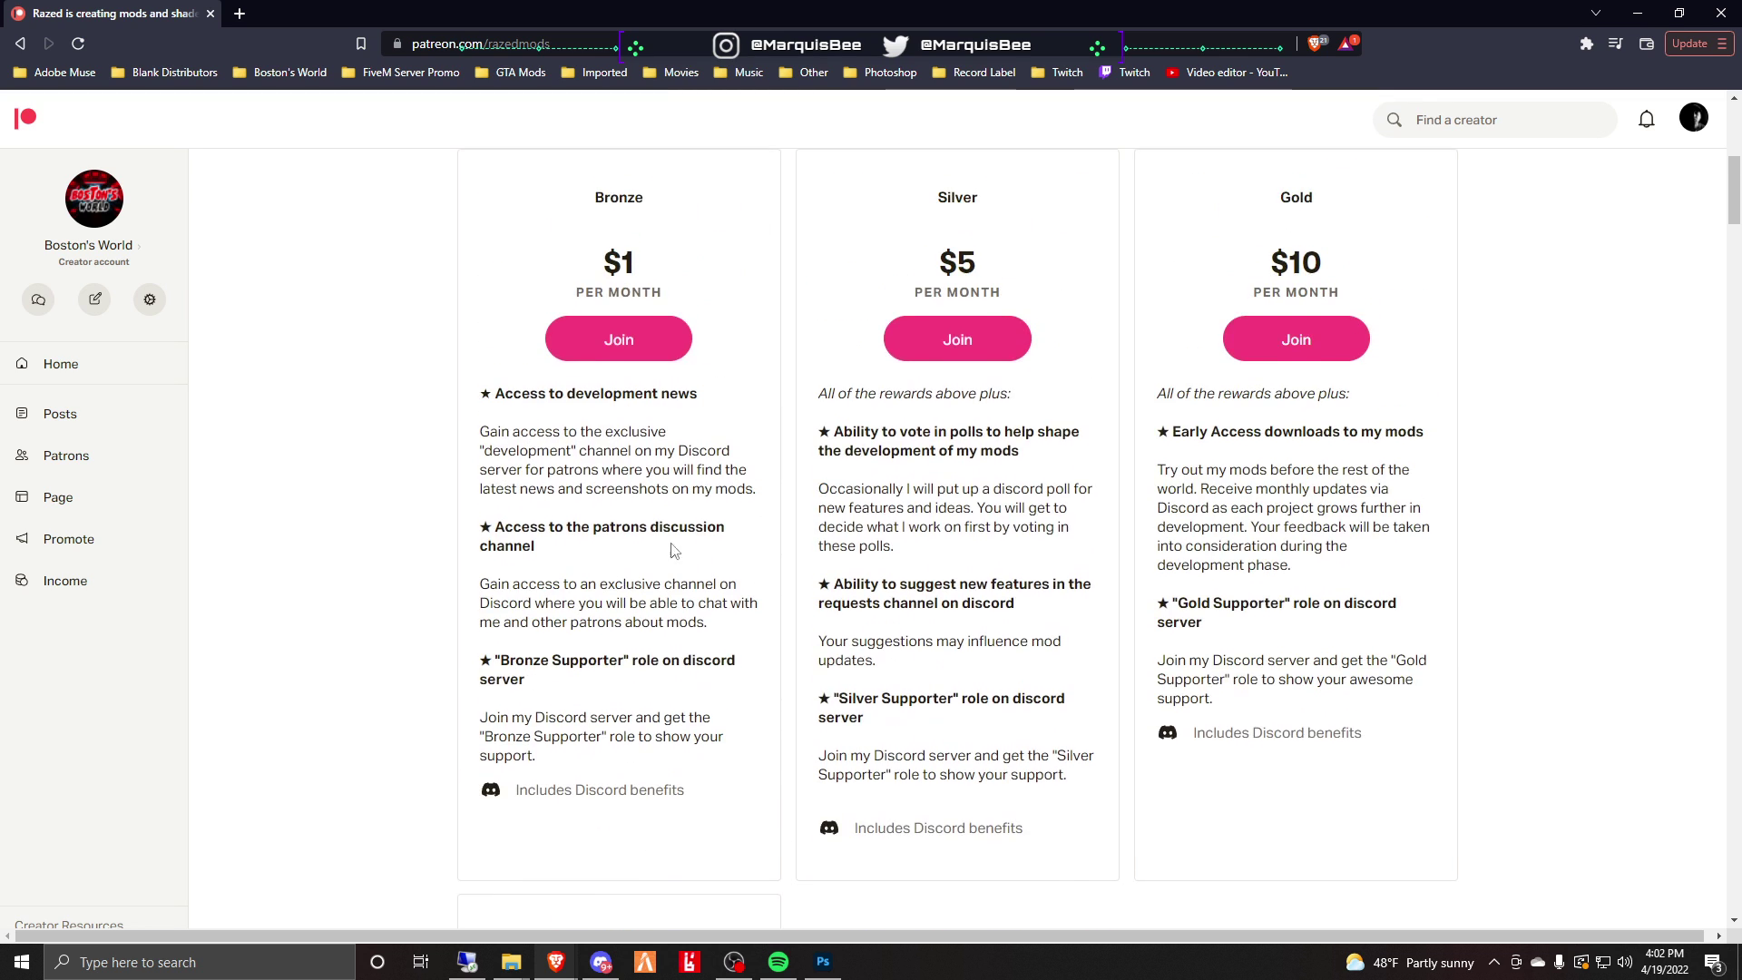
pyautogui.scroll(-4, 1193, 556)
pyautogui.scroll(3, 1016, 508)
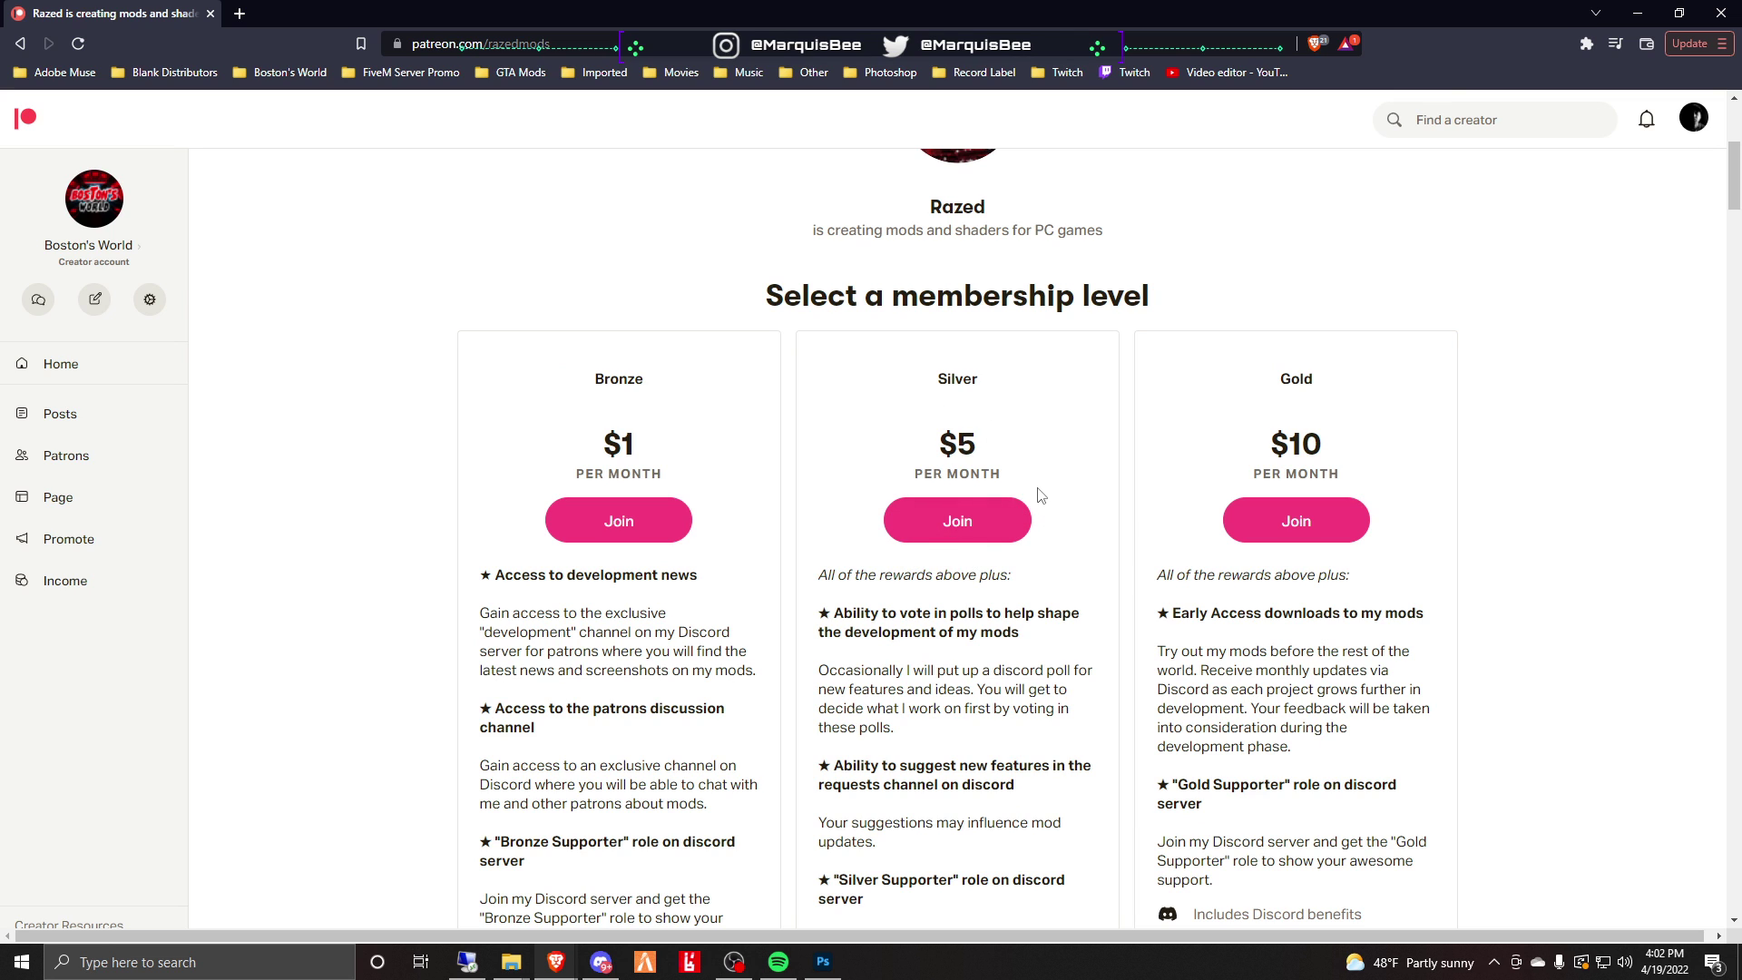
pyautogui.scroll(-5, 1039, 498)
pyautogui.scroll(-3, 1025, 521)
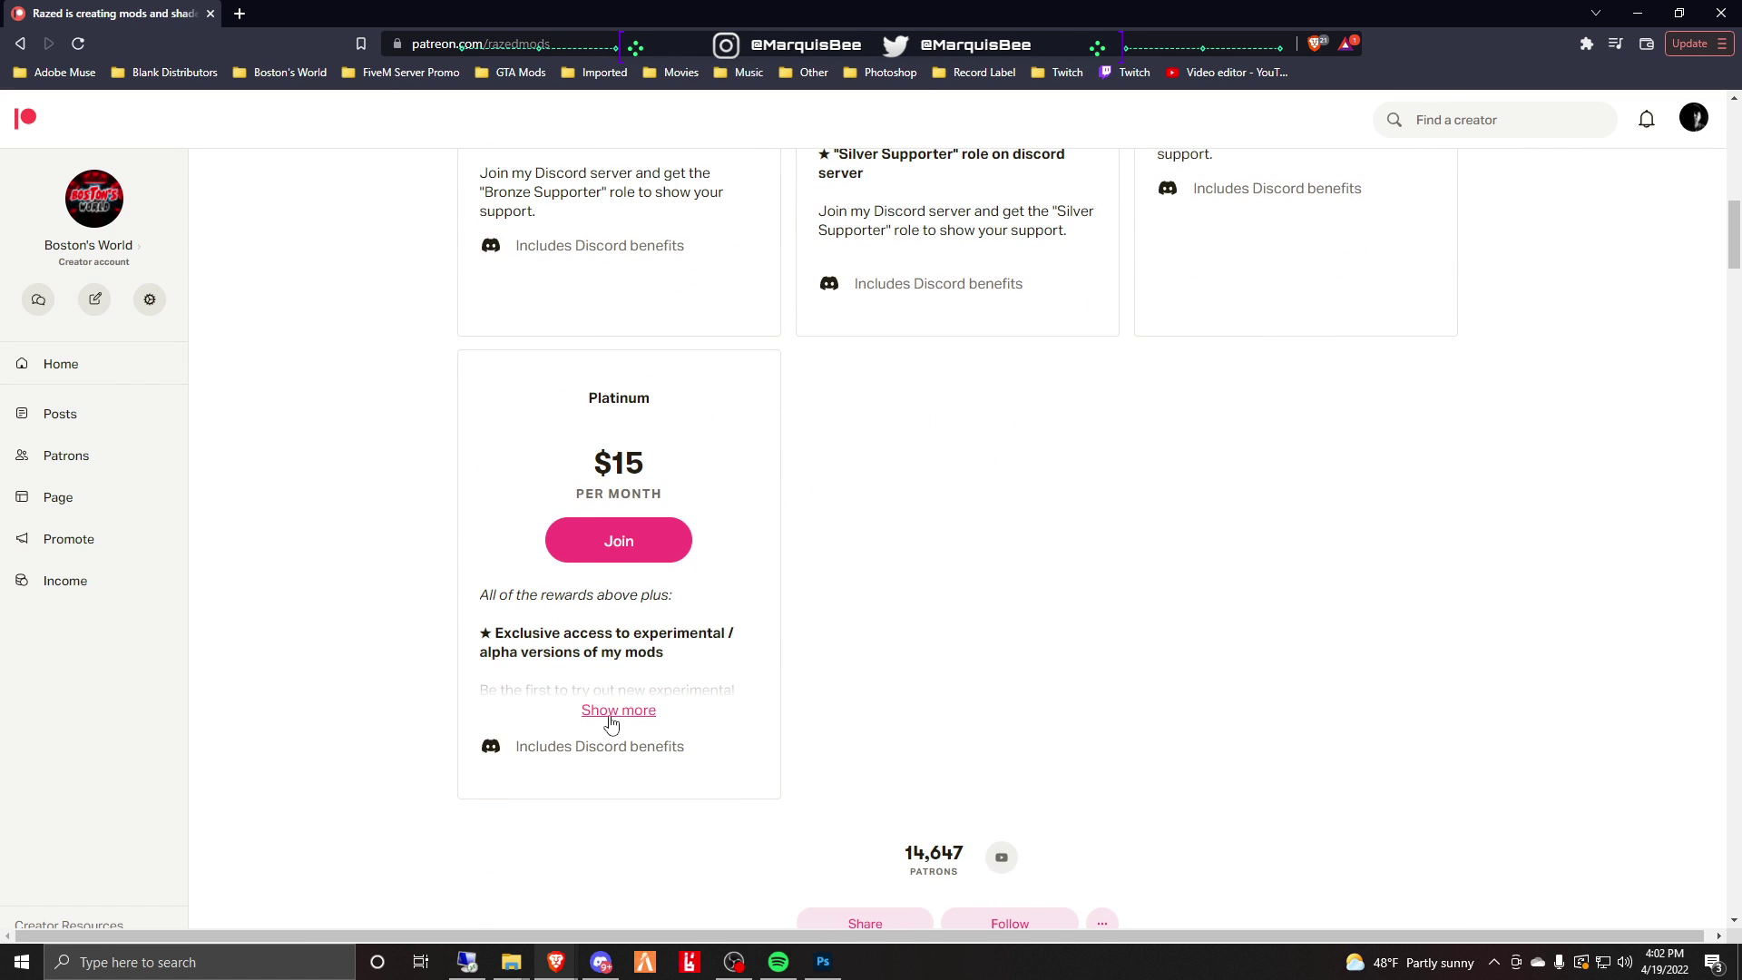
# Expand the Platinum tier's full description and scroll through it.
pyautogui.click(615, 709)
pyautogui.scroll(-4, 750, 506)
pyautogui.scroll(11, 1070, 684)
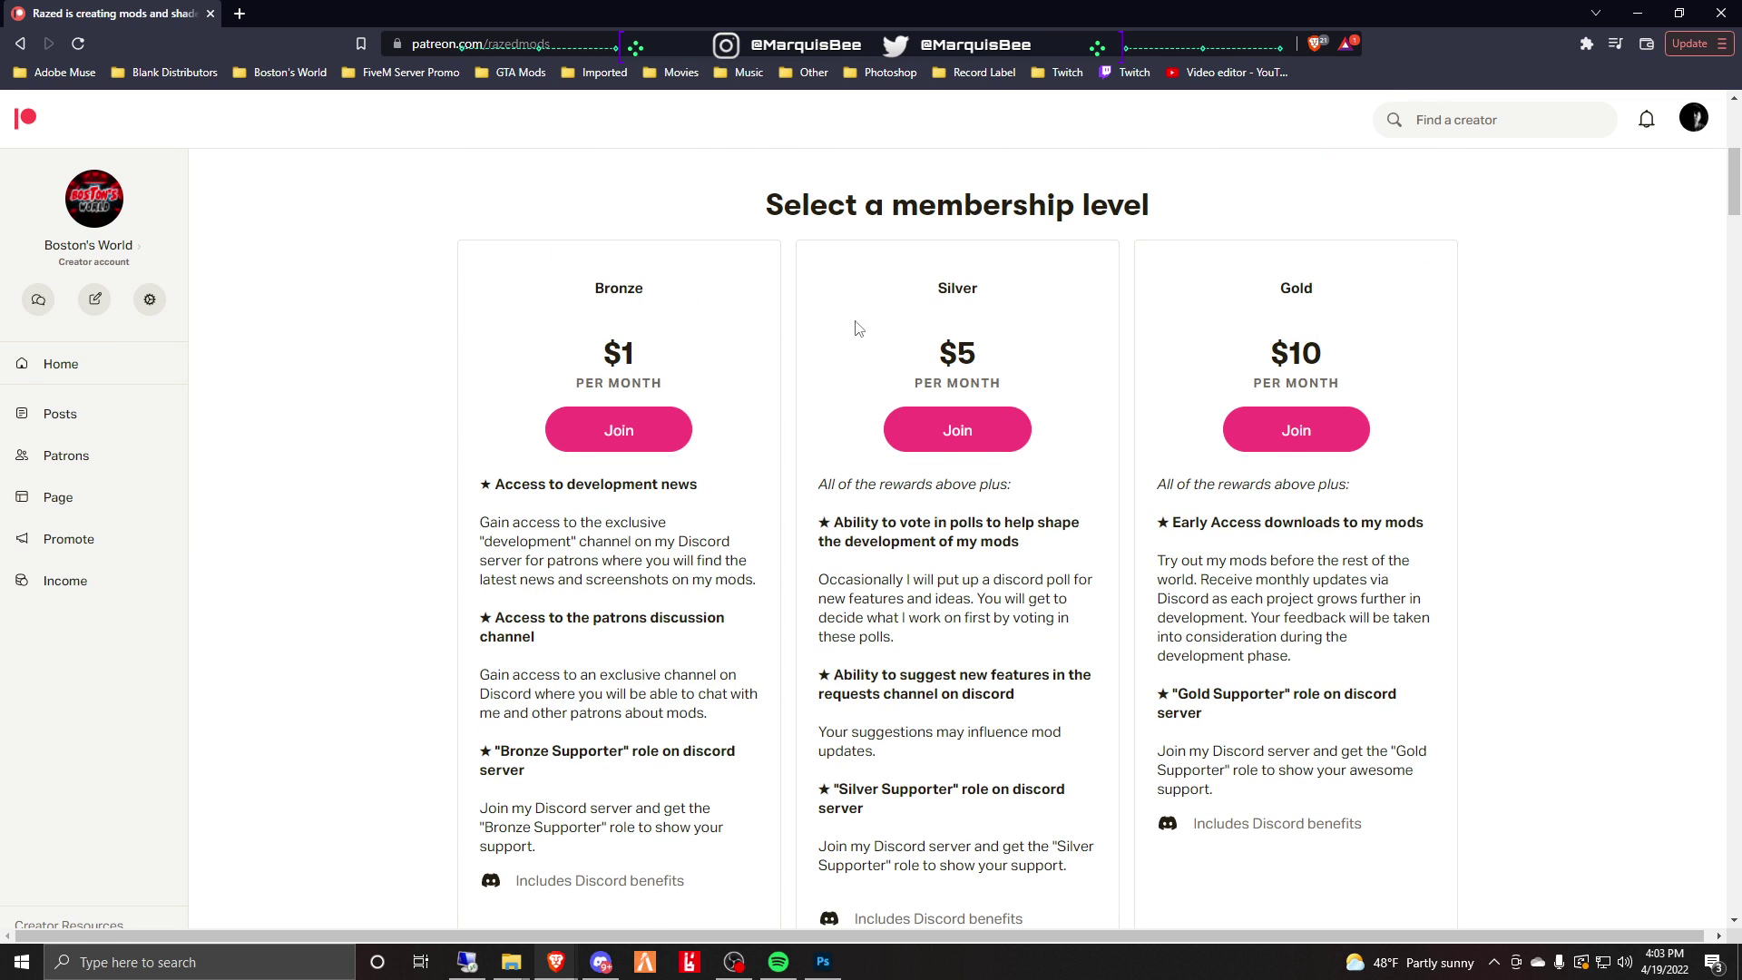
pyautogui.scroll(-1, 1195, 429)
pyautogui.scroll(-1, 1196, 429)
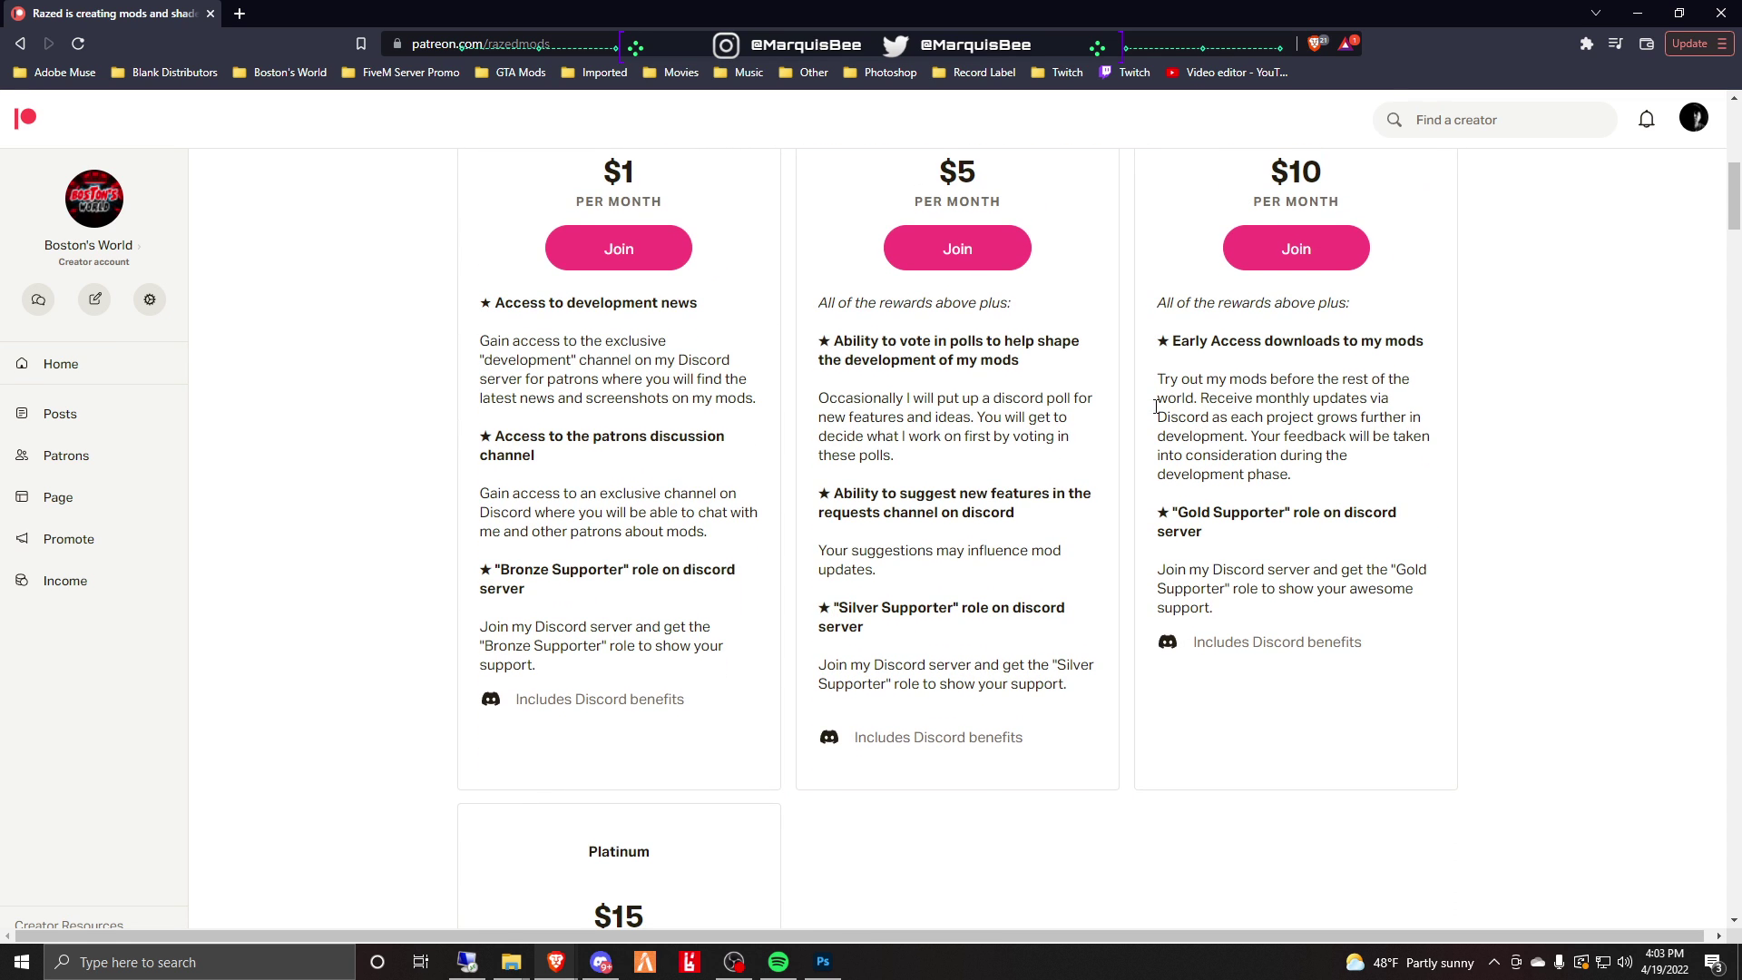
pyautogui.scroll(5, 1069, 408)
pyautogui.scroll(-1, 916, 614)
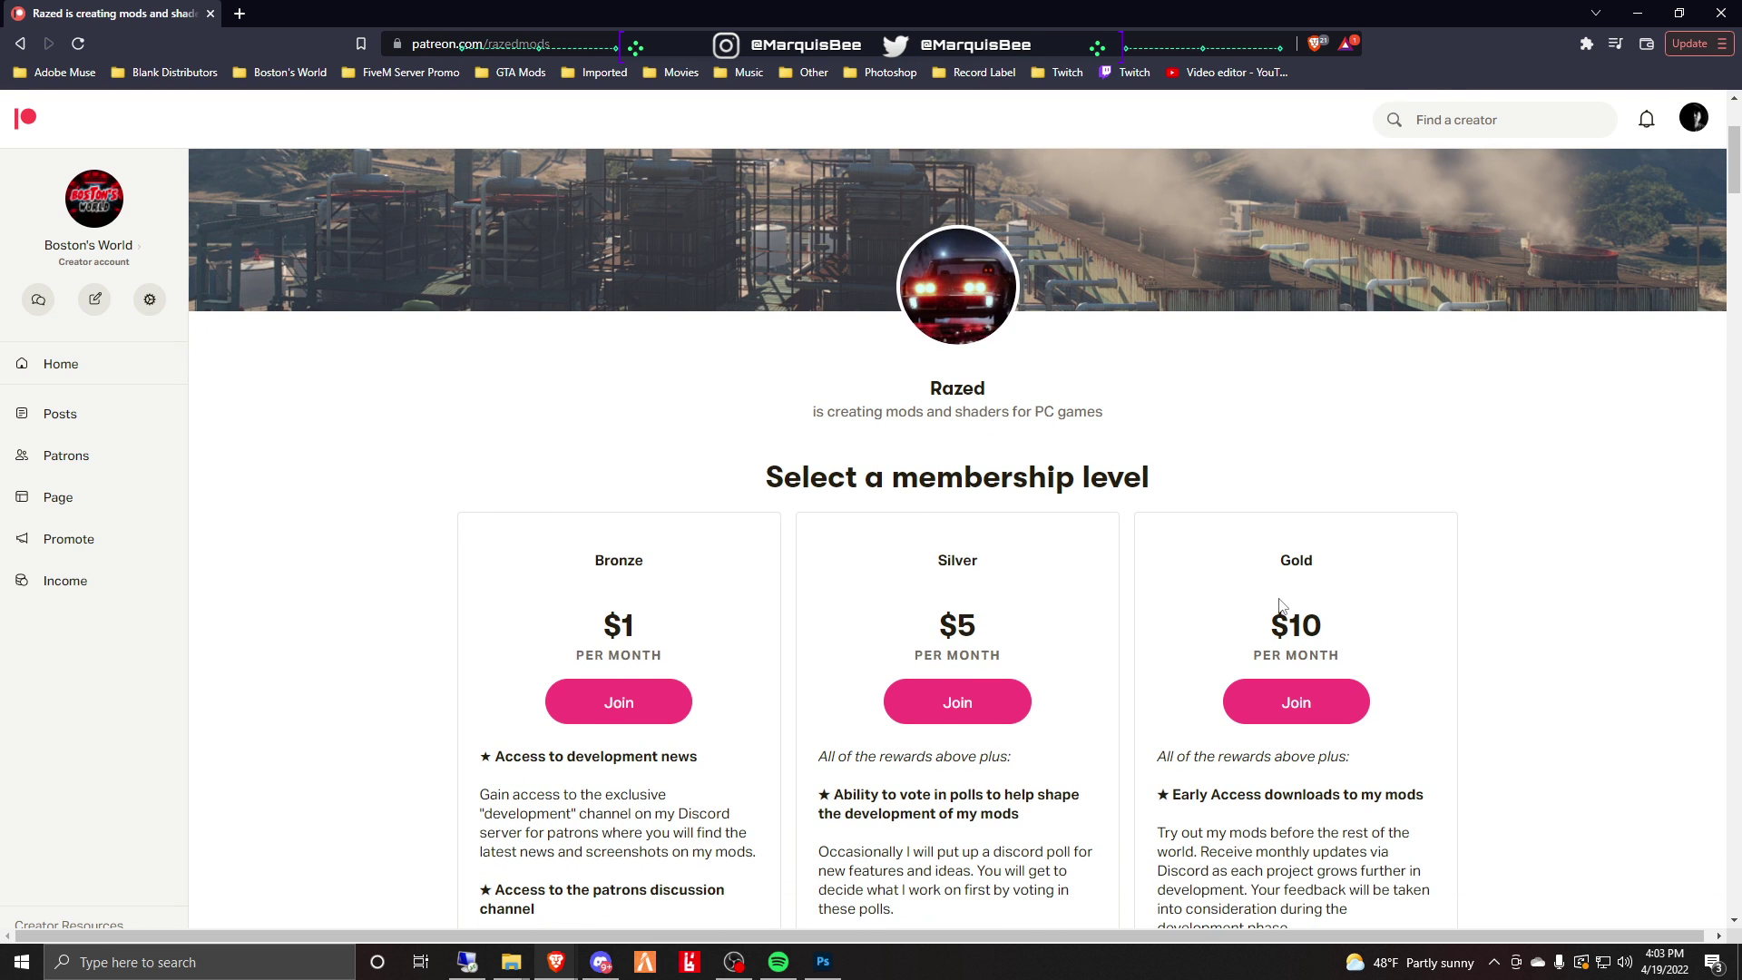
# Open 2. NVE - FiveM Package.zip from the desktop in WinRAR, down to Main Package\mods.
pyautogui.click(1638, 13)
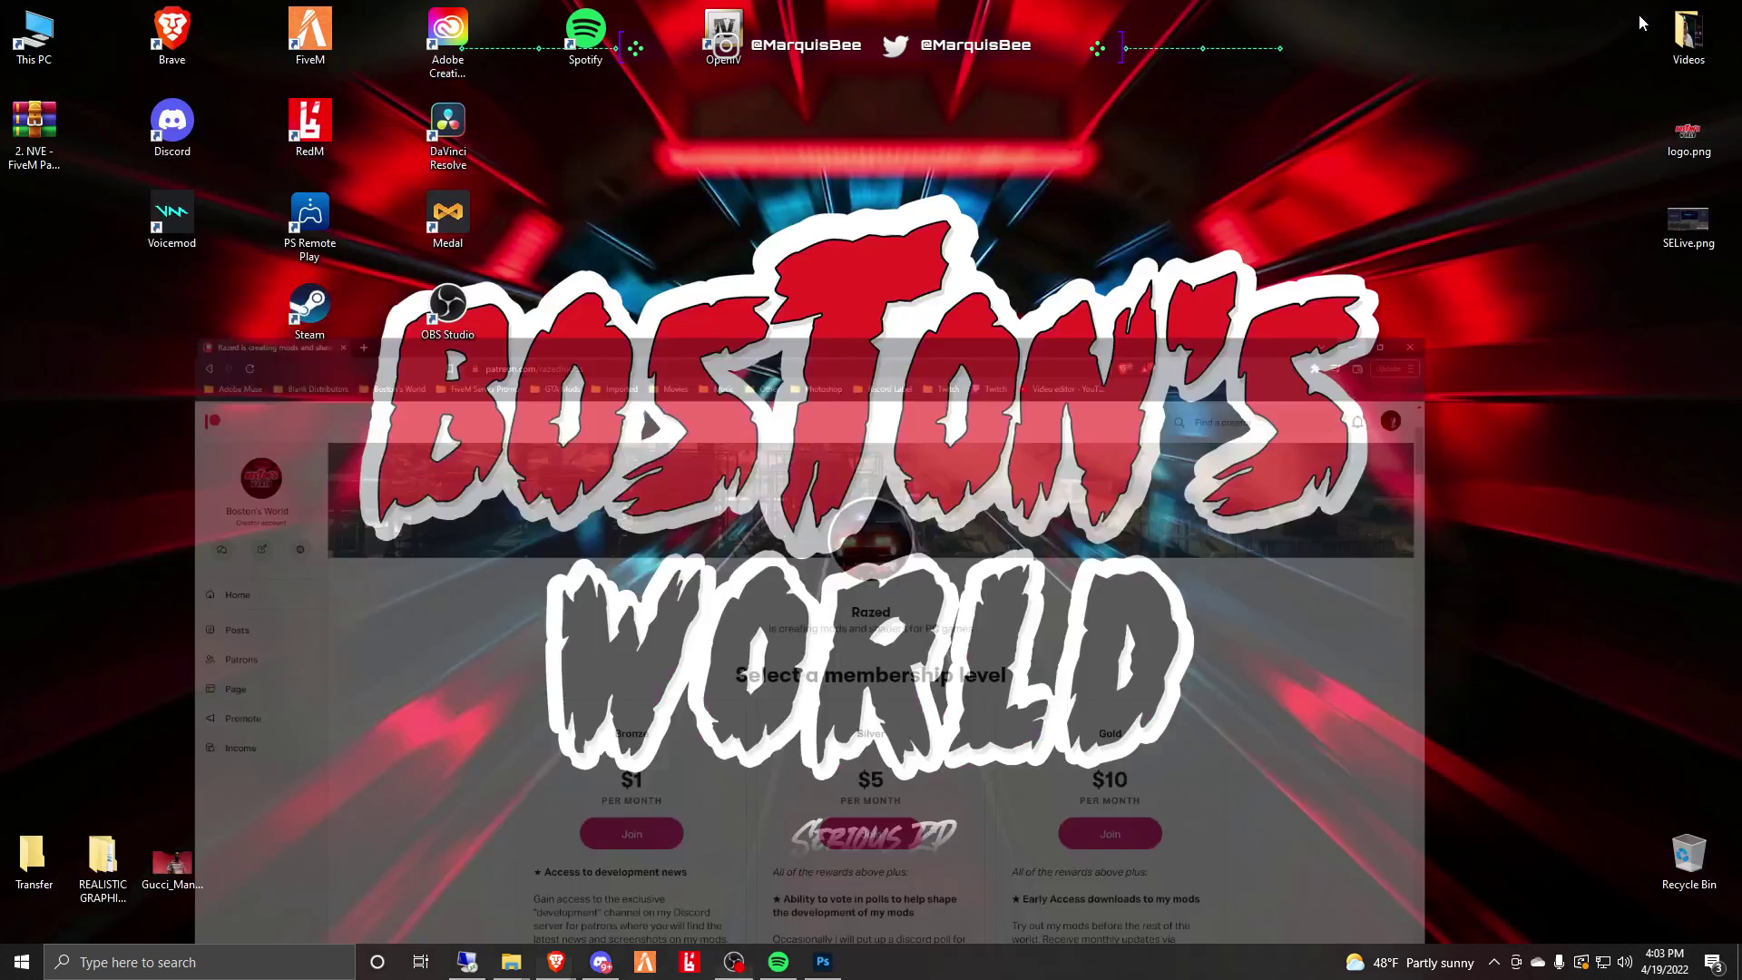
pyautogui.doubleClick(36, 136)
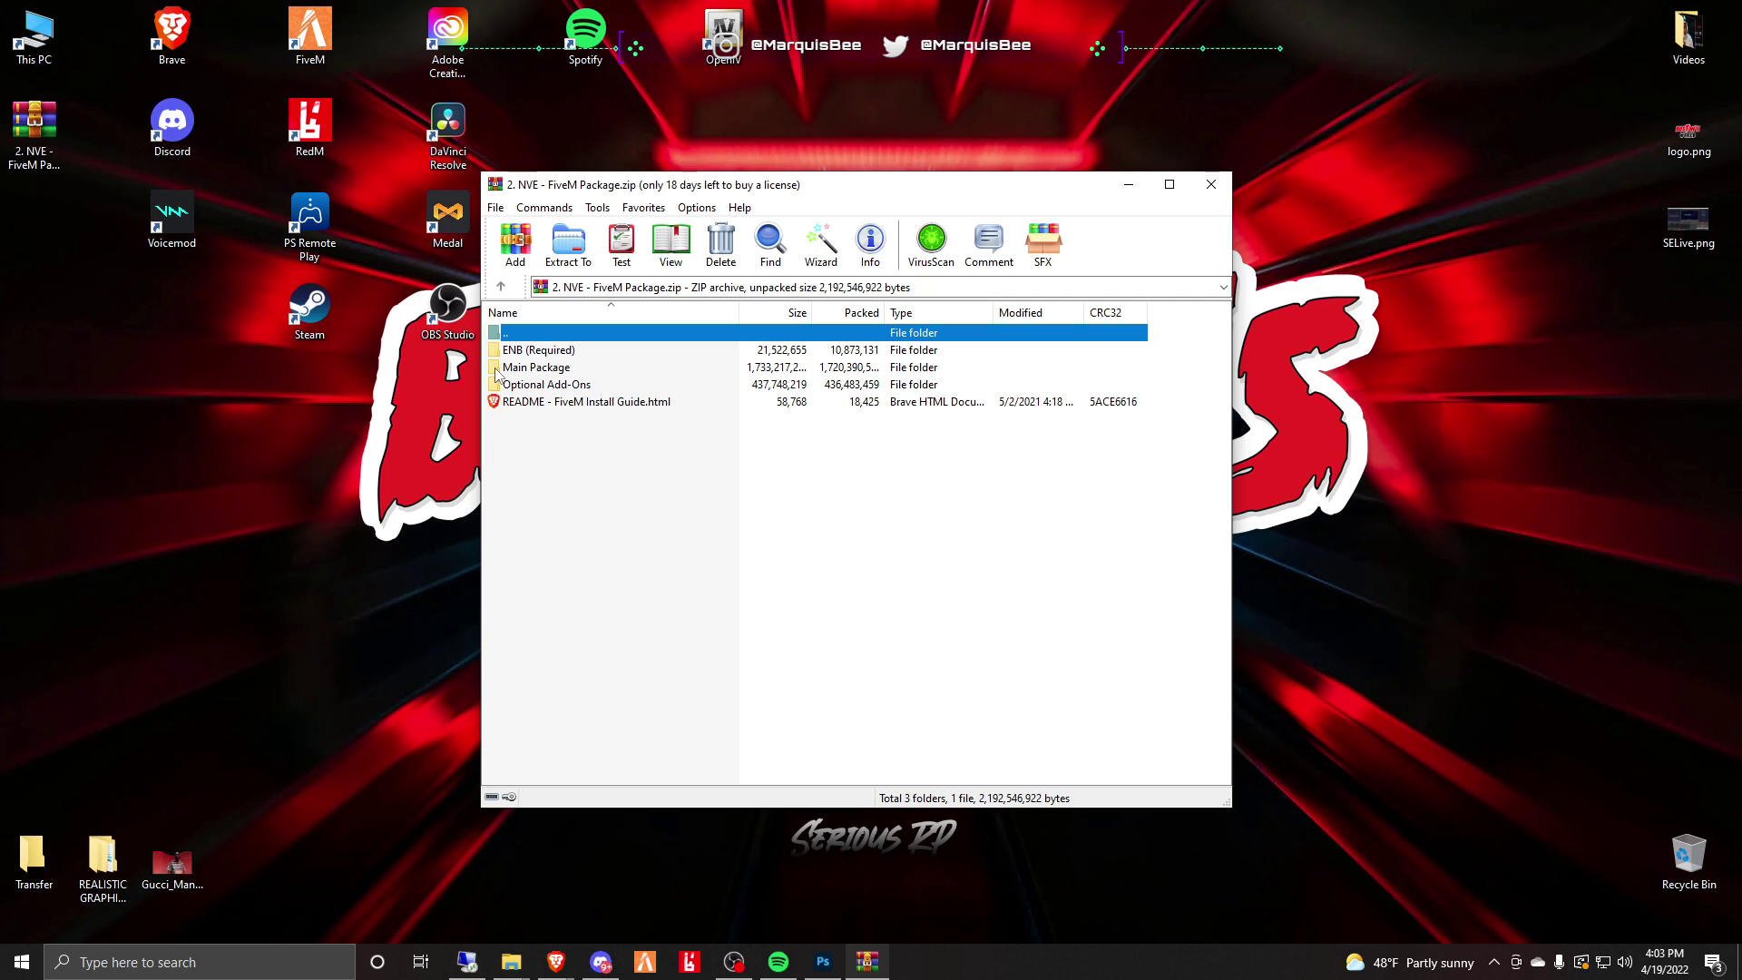
pyautogui.doubleClick(497, 370)
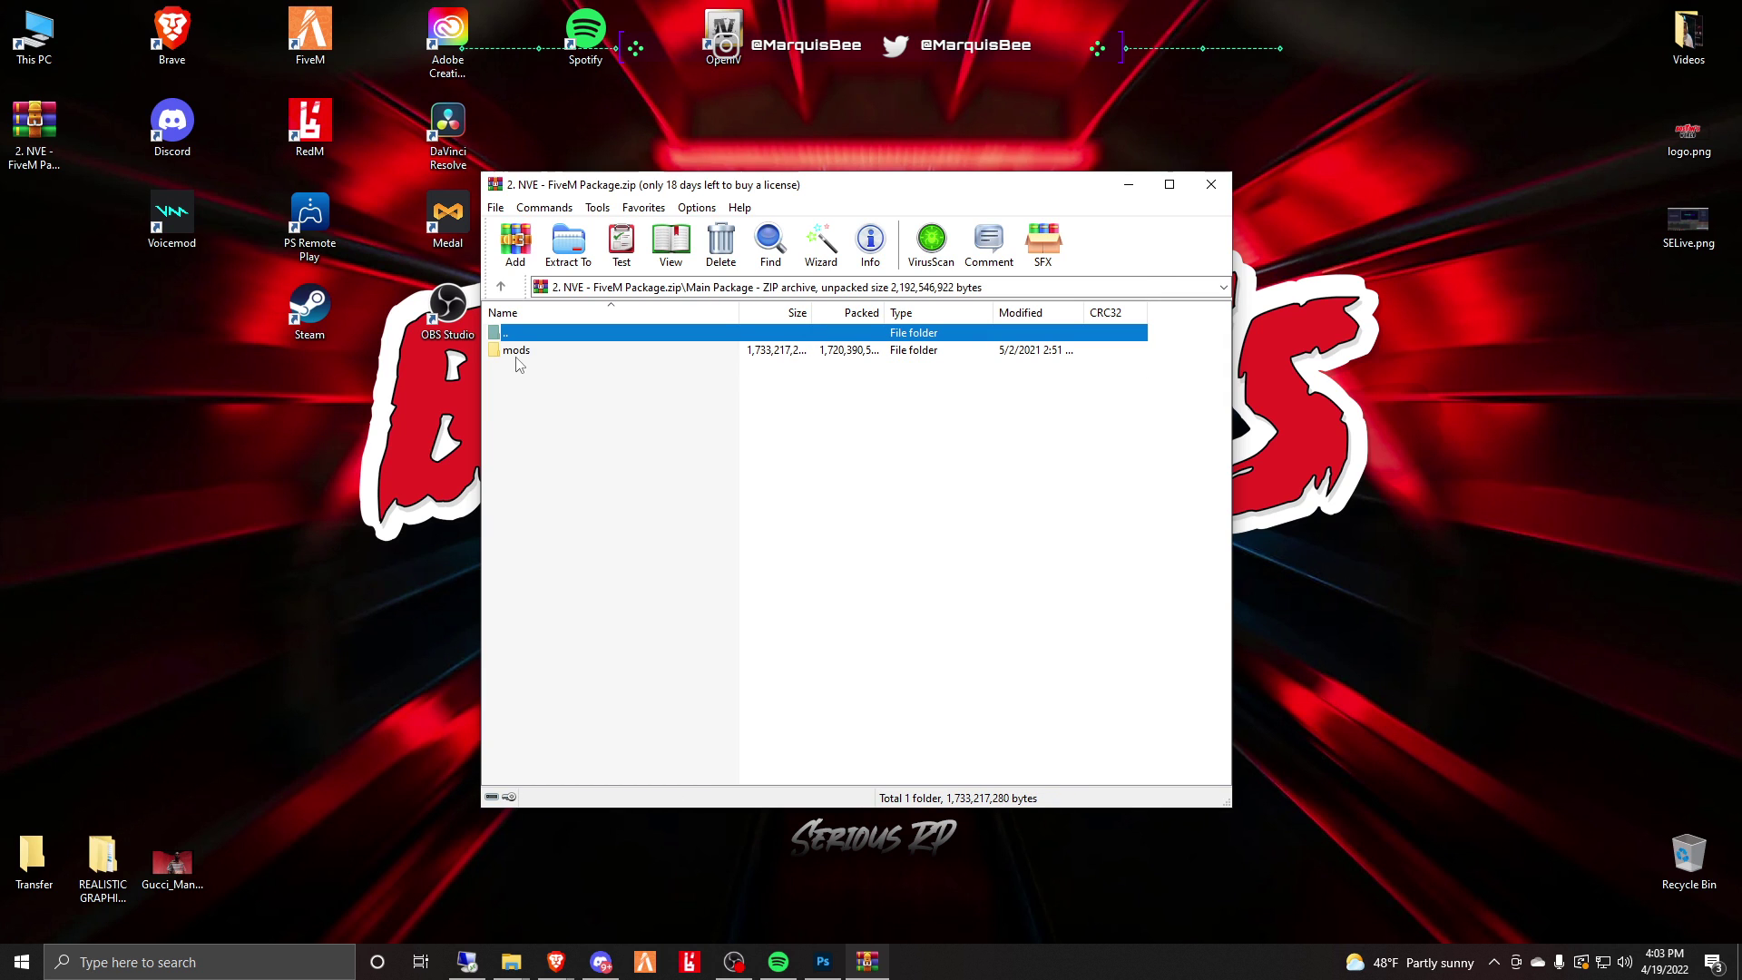
pyautogui.doubleClick(510, 354)
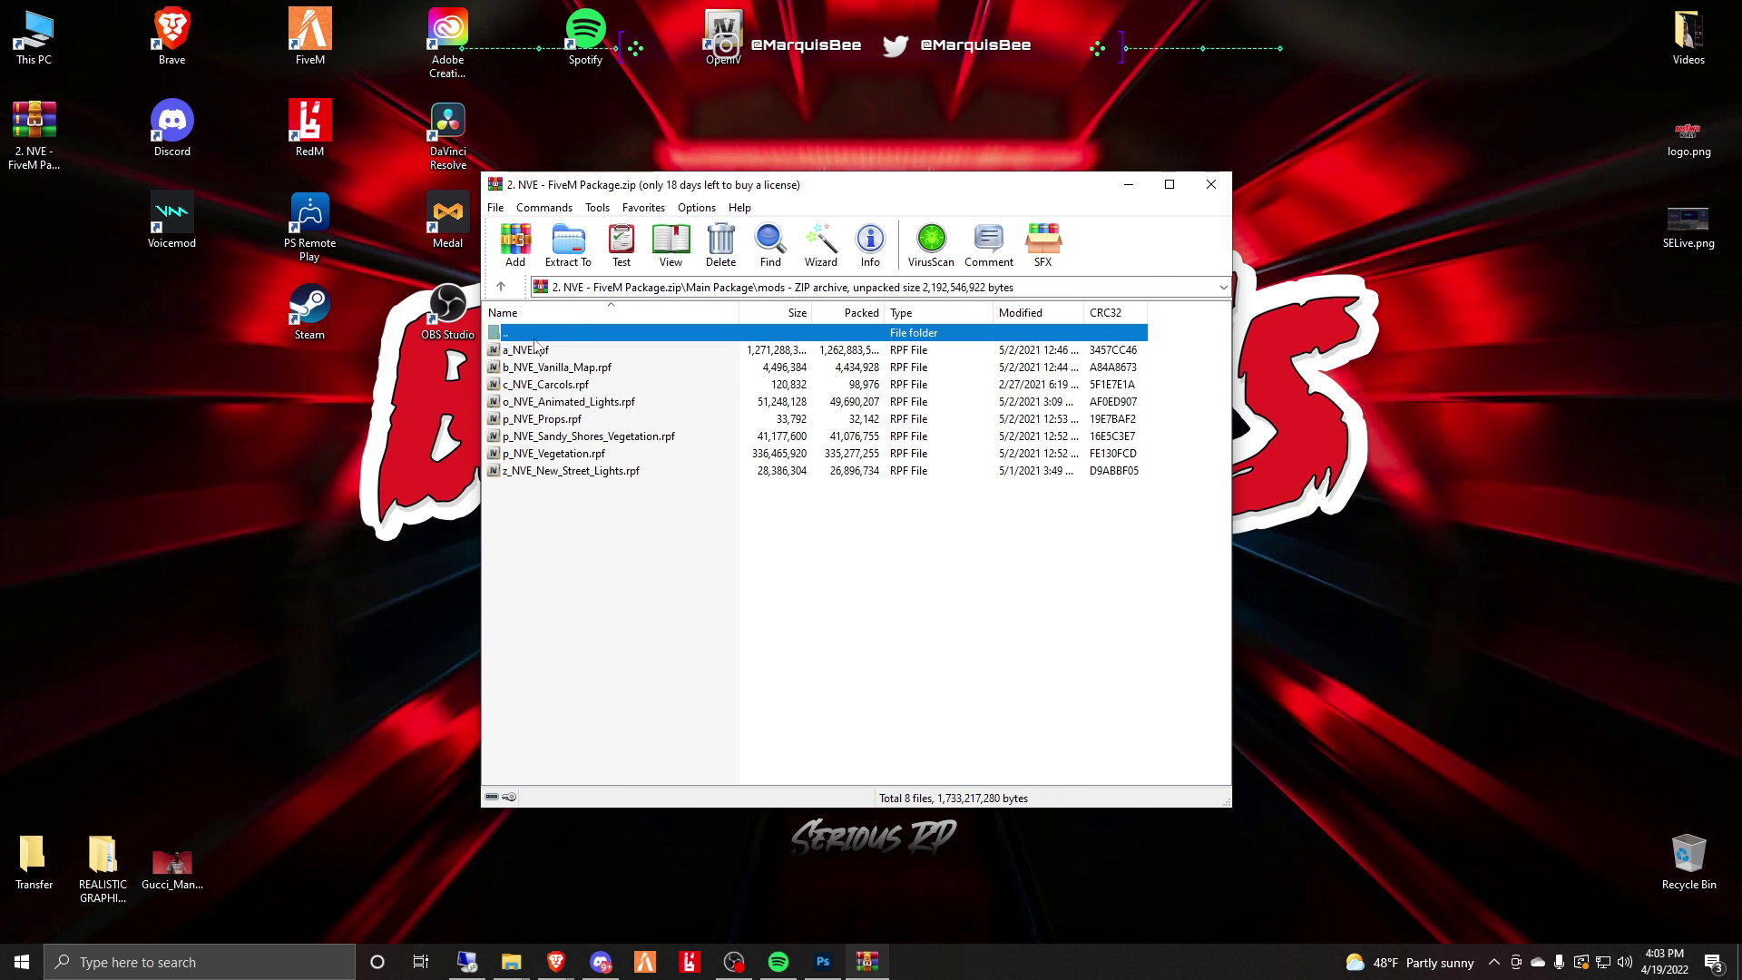
pyautogui.moveTo(753, 188); pyautogui.dragTo(1250, 315)
# Open FiveM's install location and go into FiveM Application Data\mods, holding 12 .rpf files.
pyautogui.rightClick(307, 33)
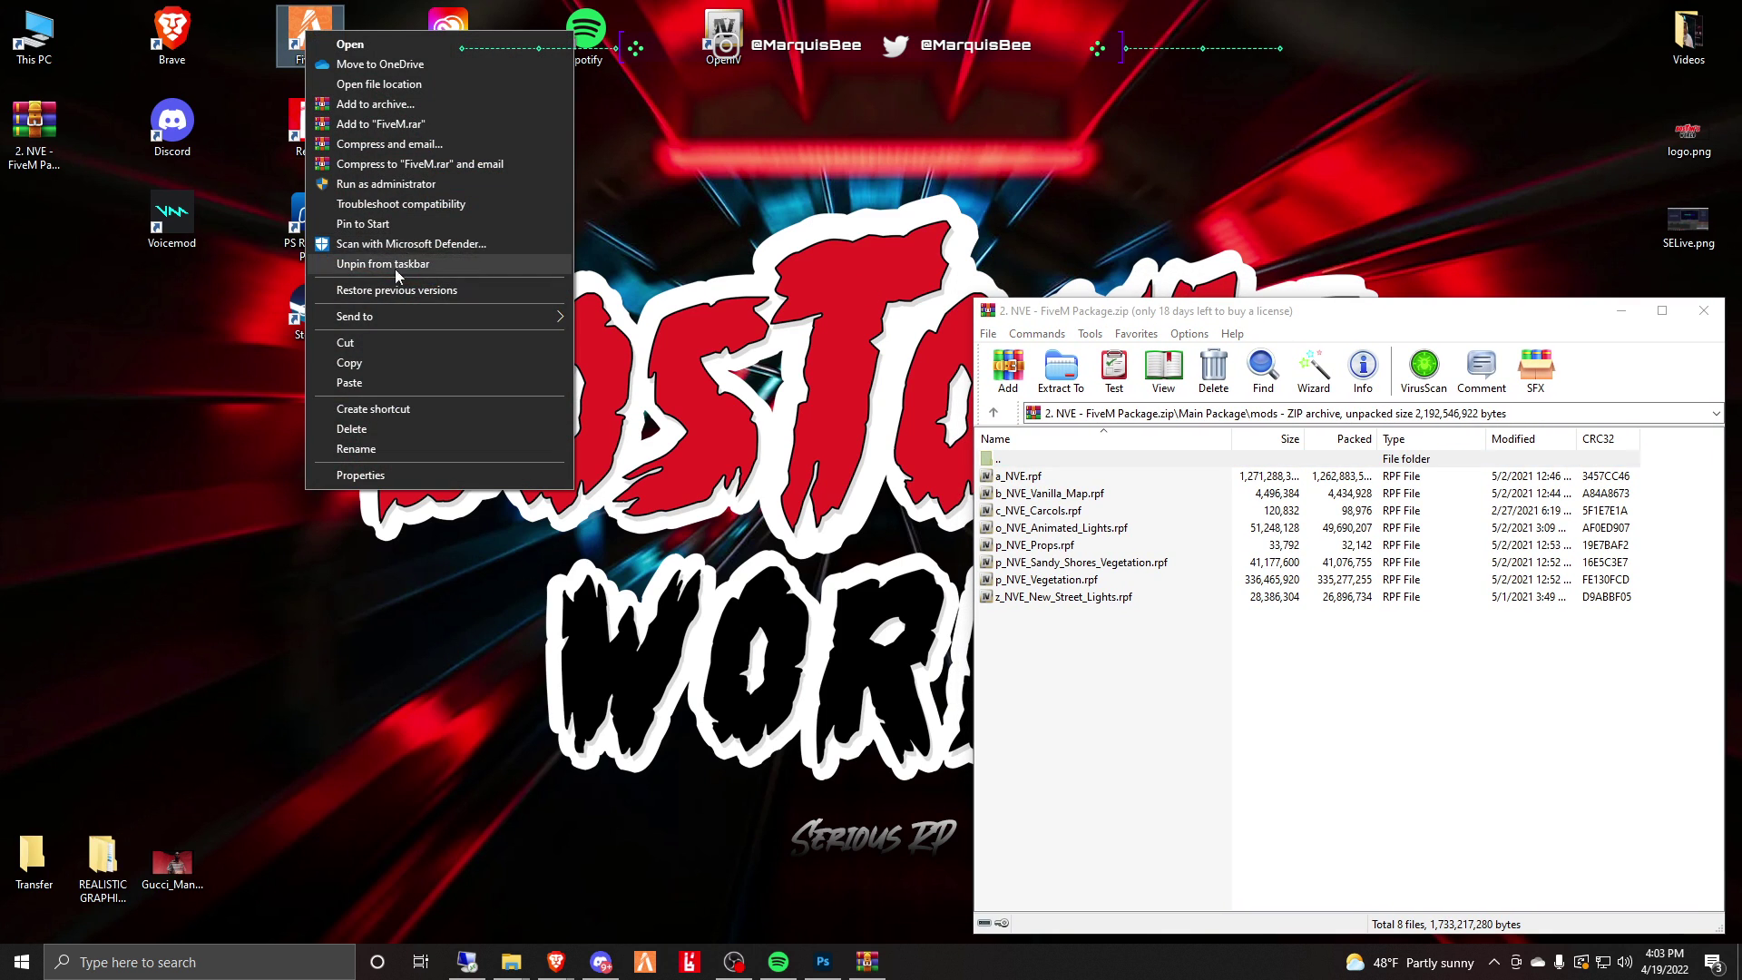
pyautogui.click(393, 83)
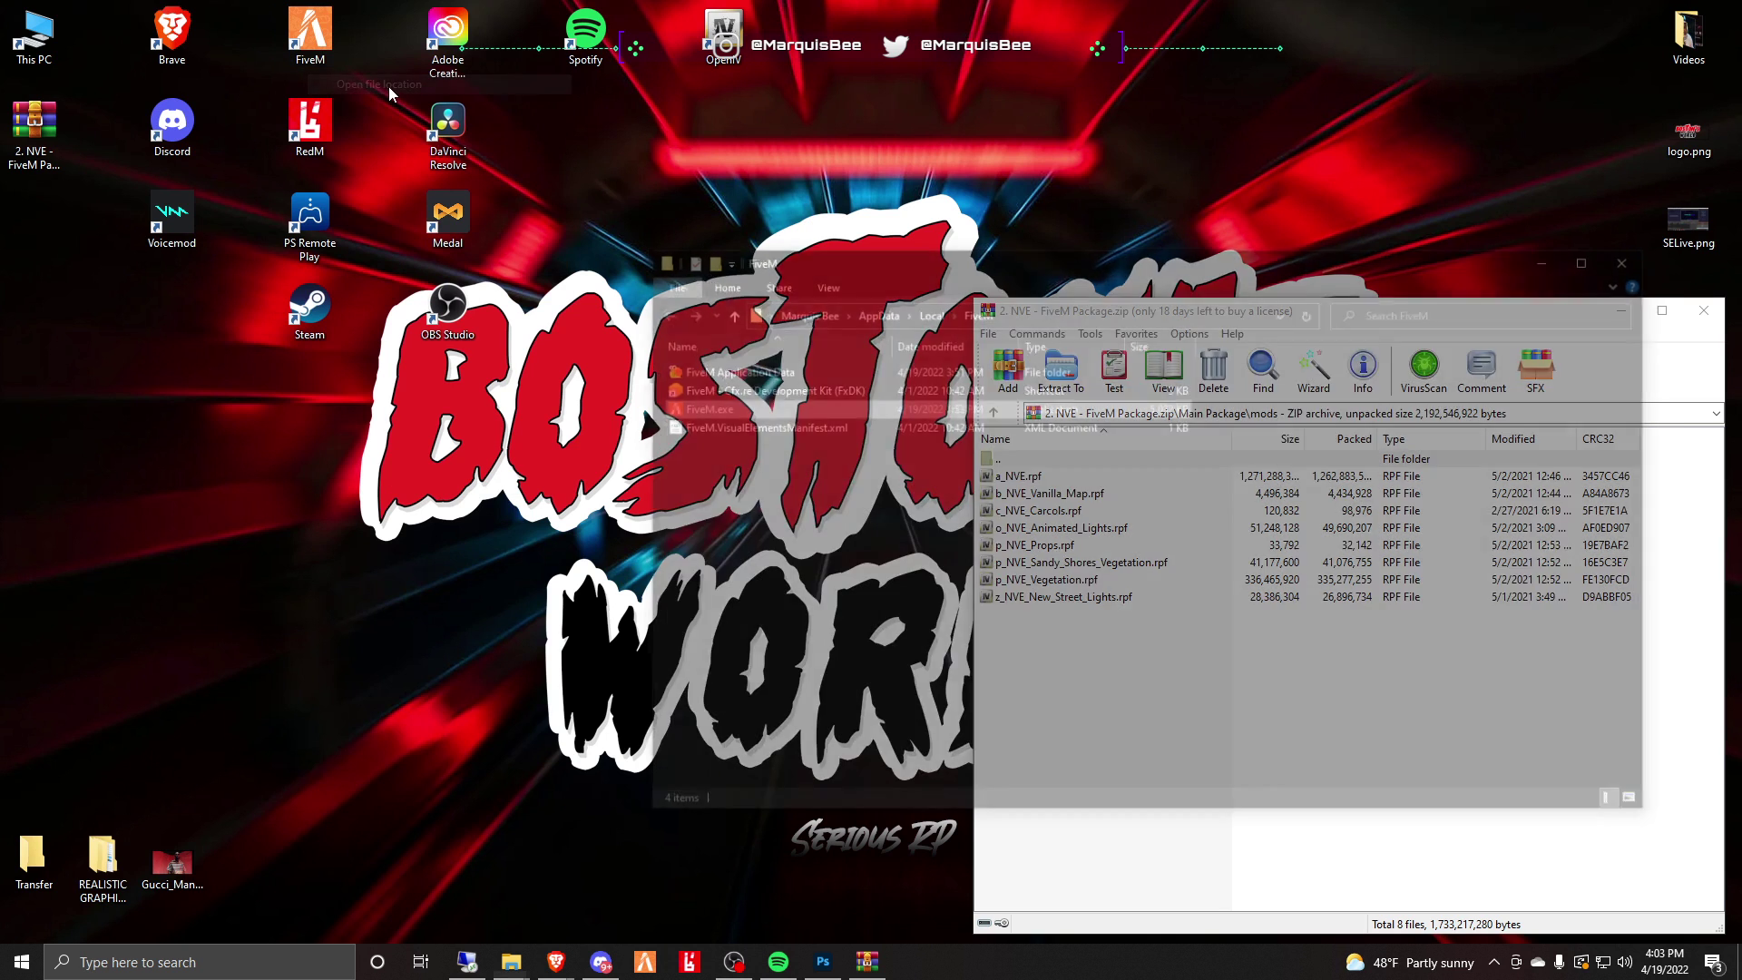
pyautogui.moveTo(1123, 277); pyautogui.dragTo(540, 318)
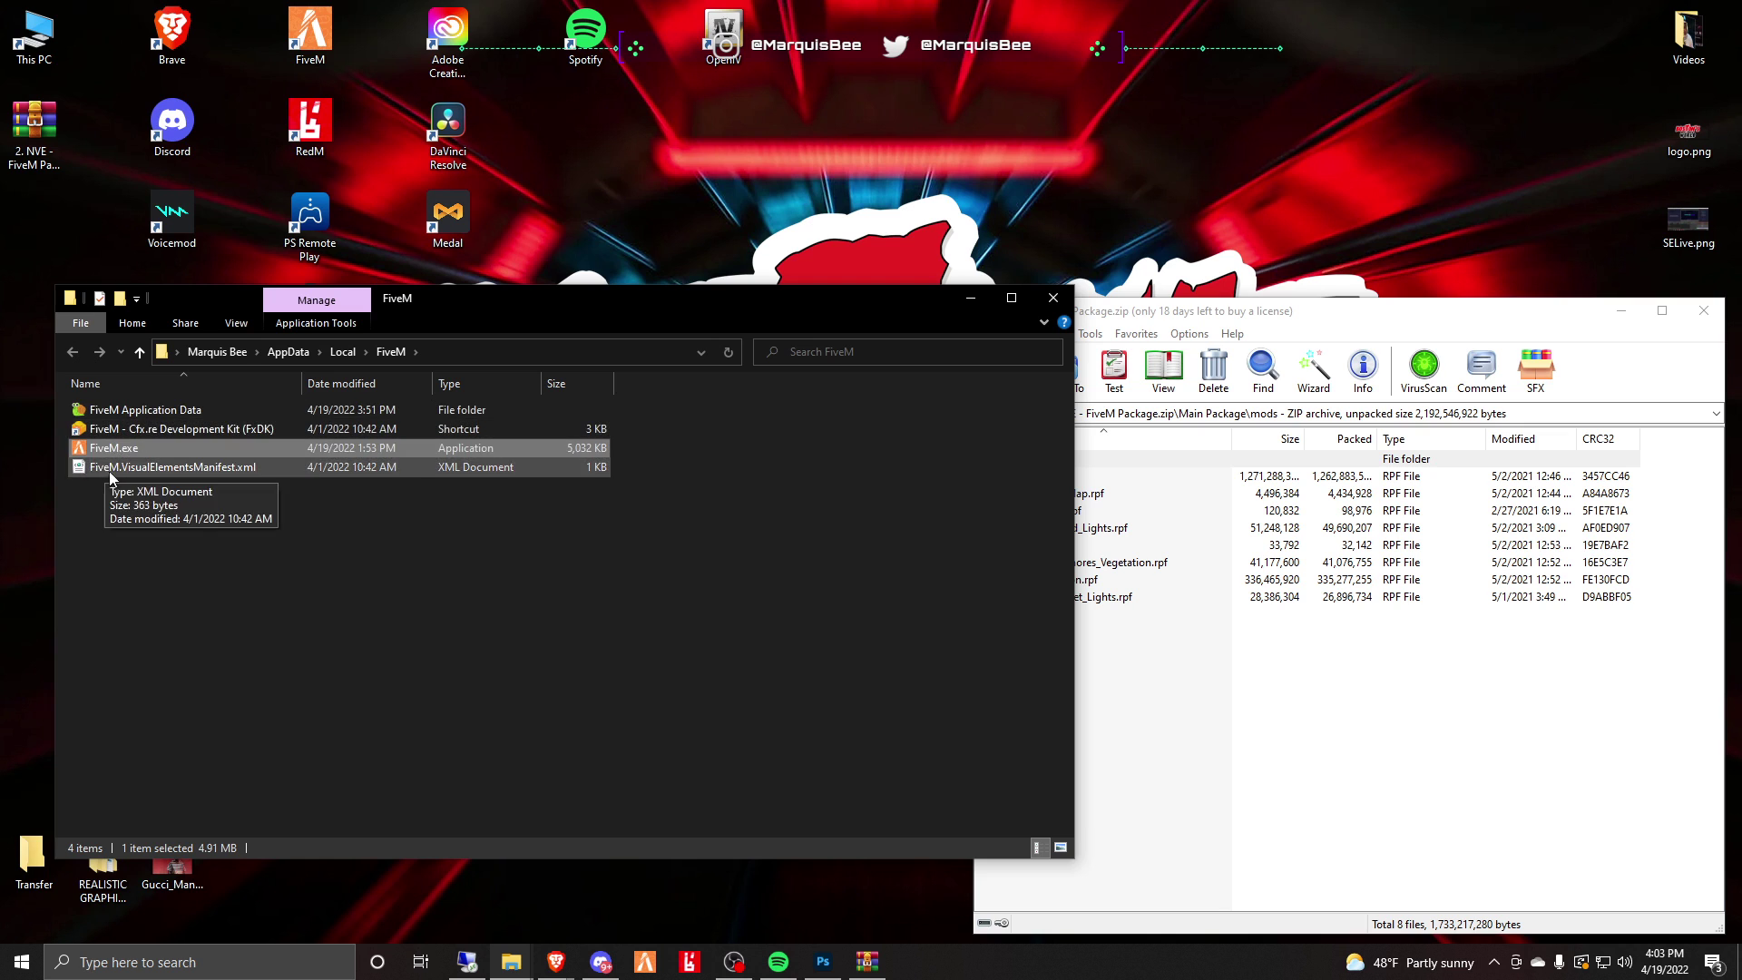
pyautogui.doubleClick(115, 414)
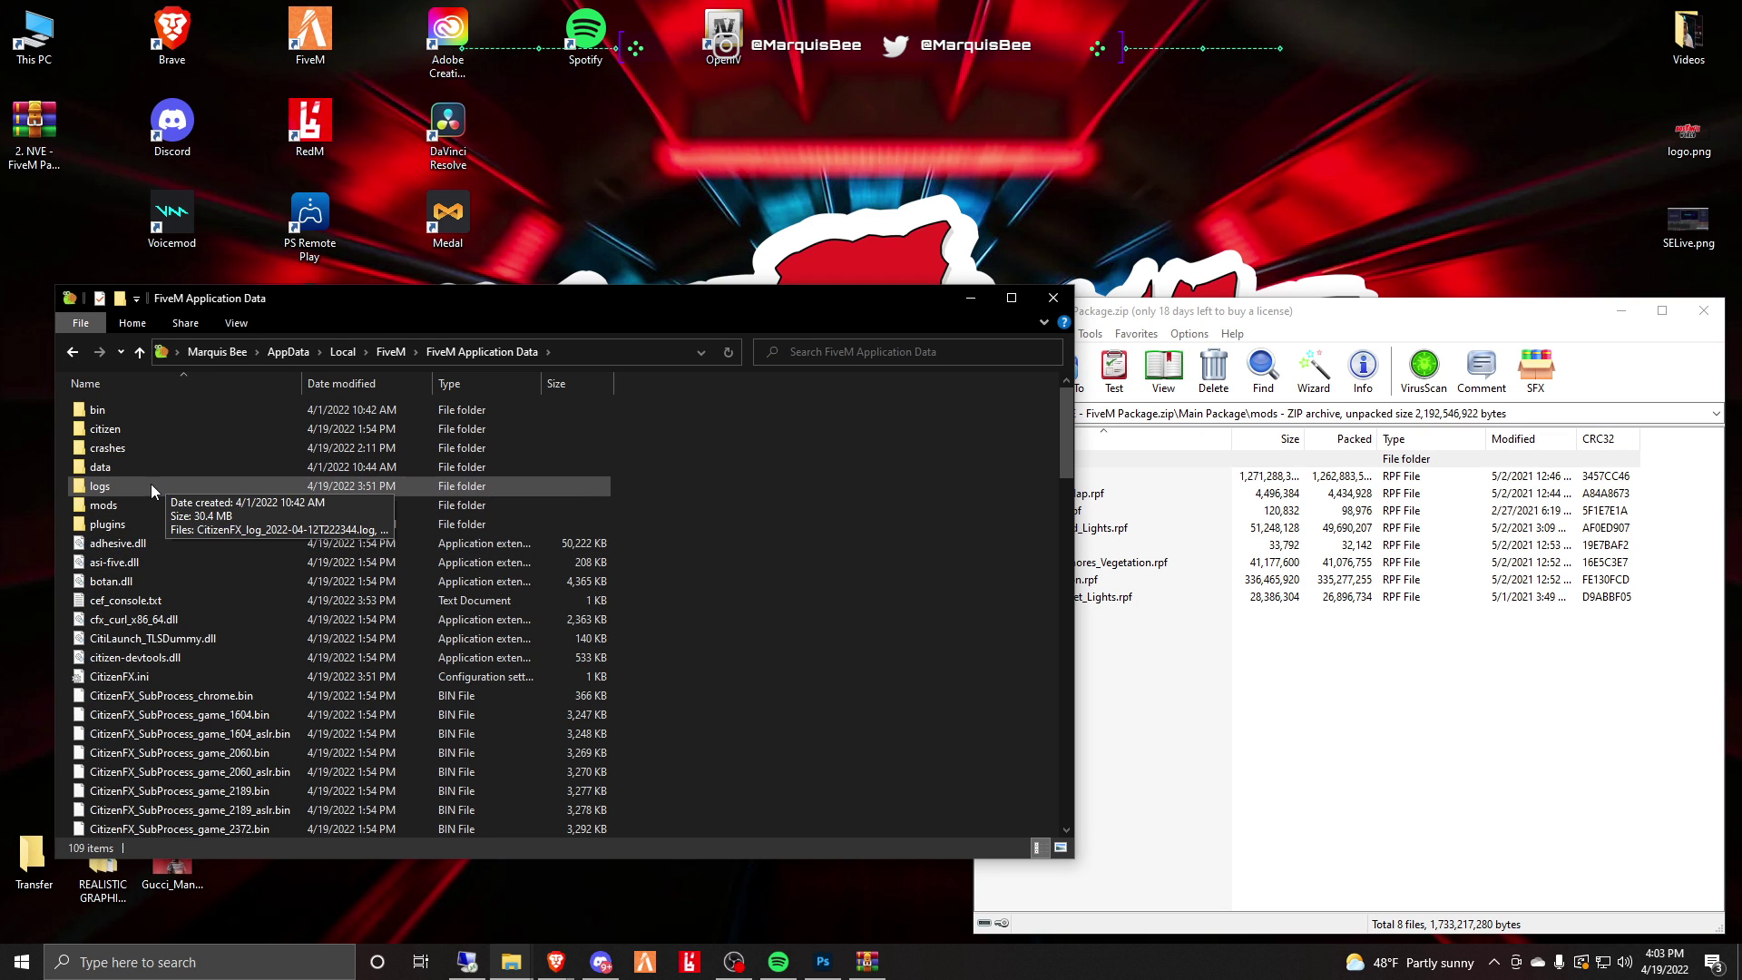
pyautogui.doubleClick(79, 511)
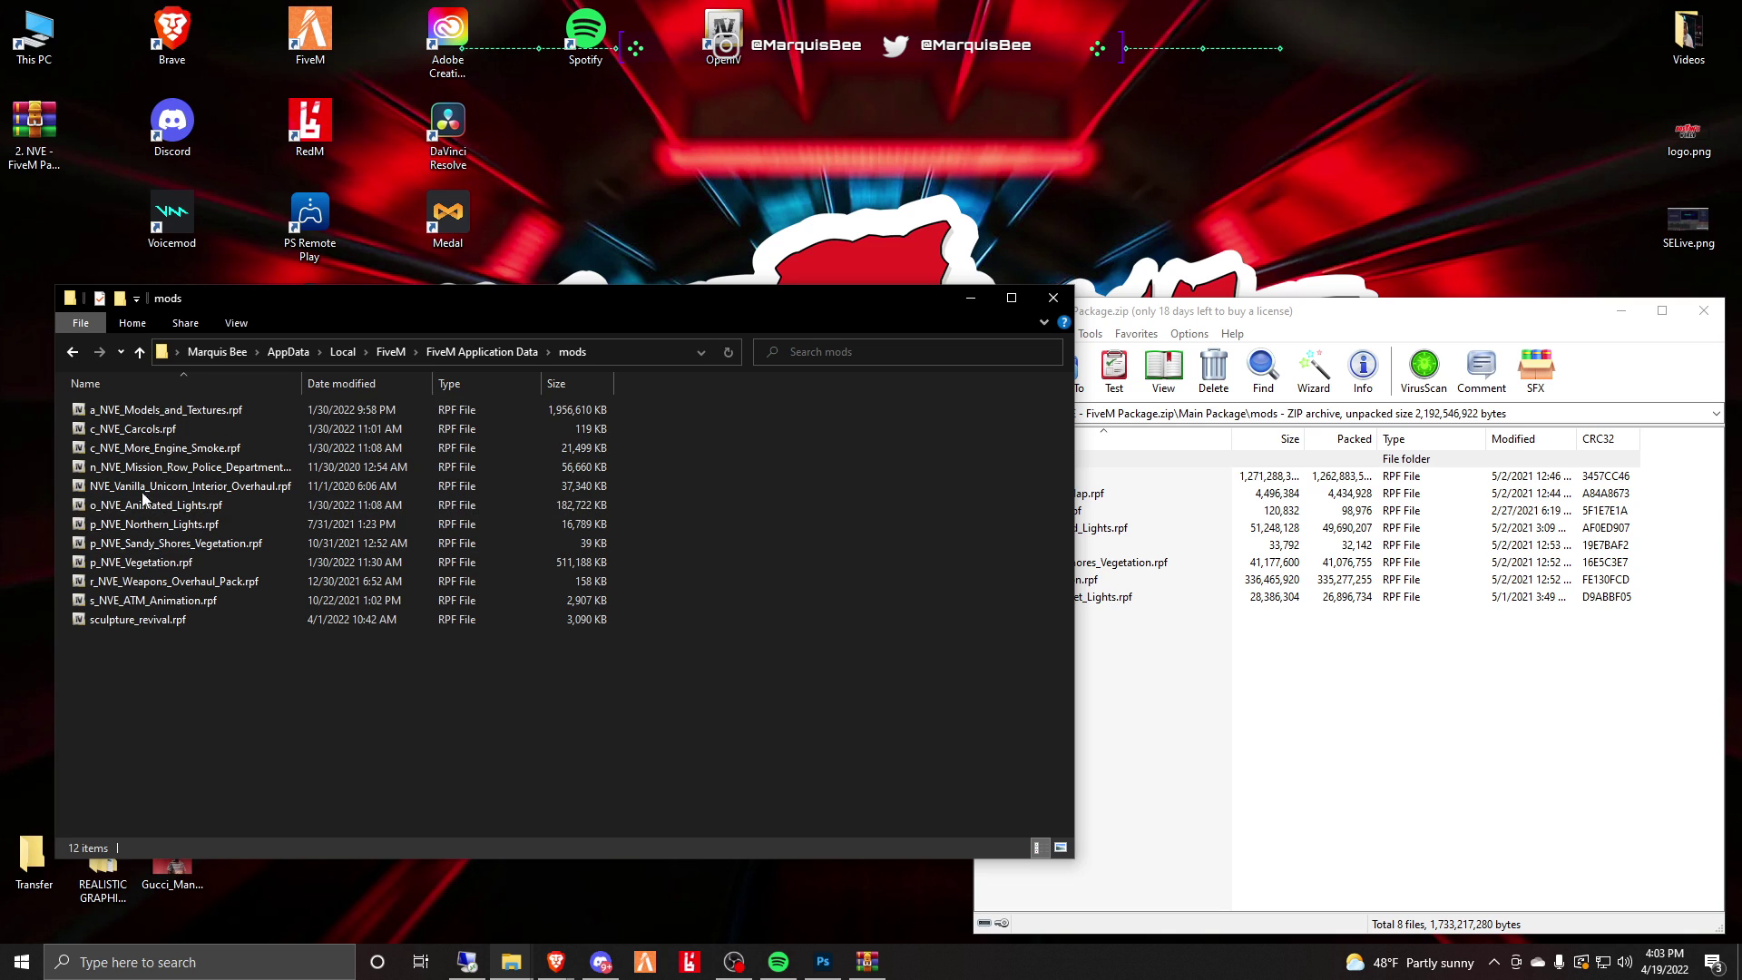
pyautogui.click(481, 353)
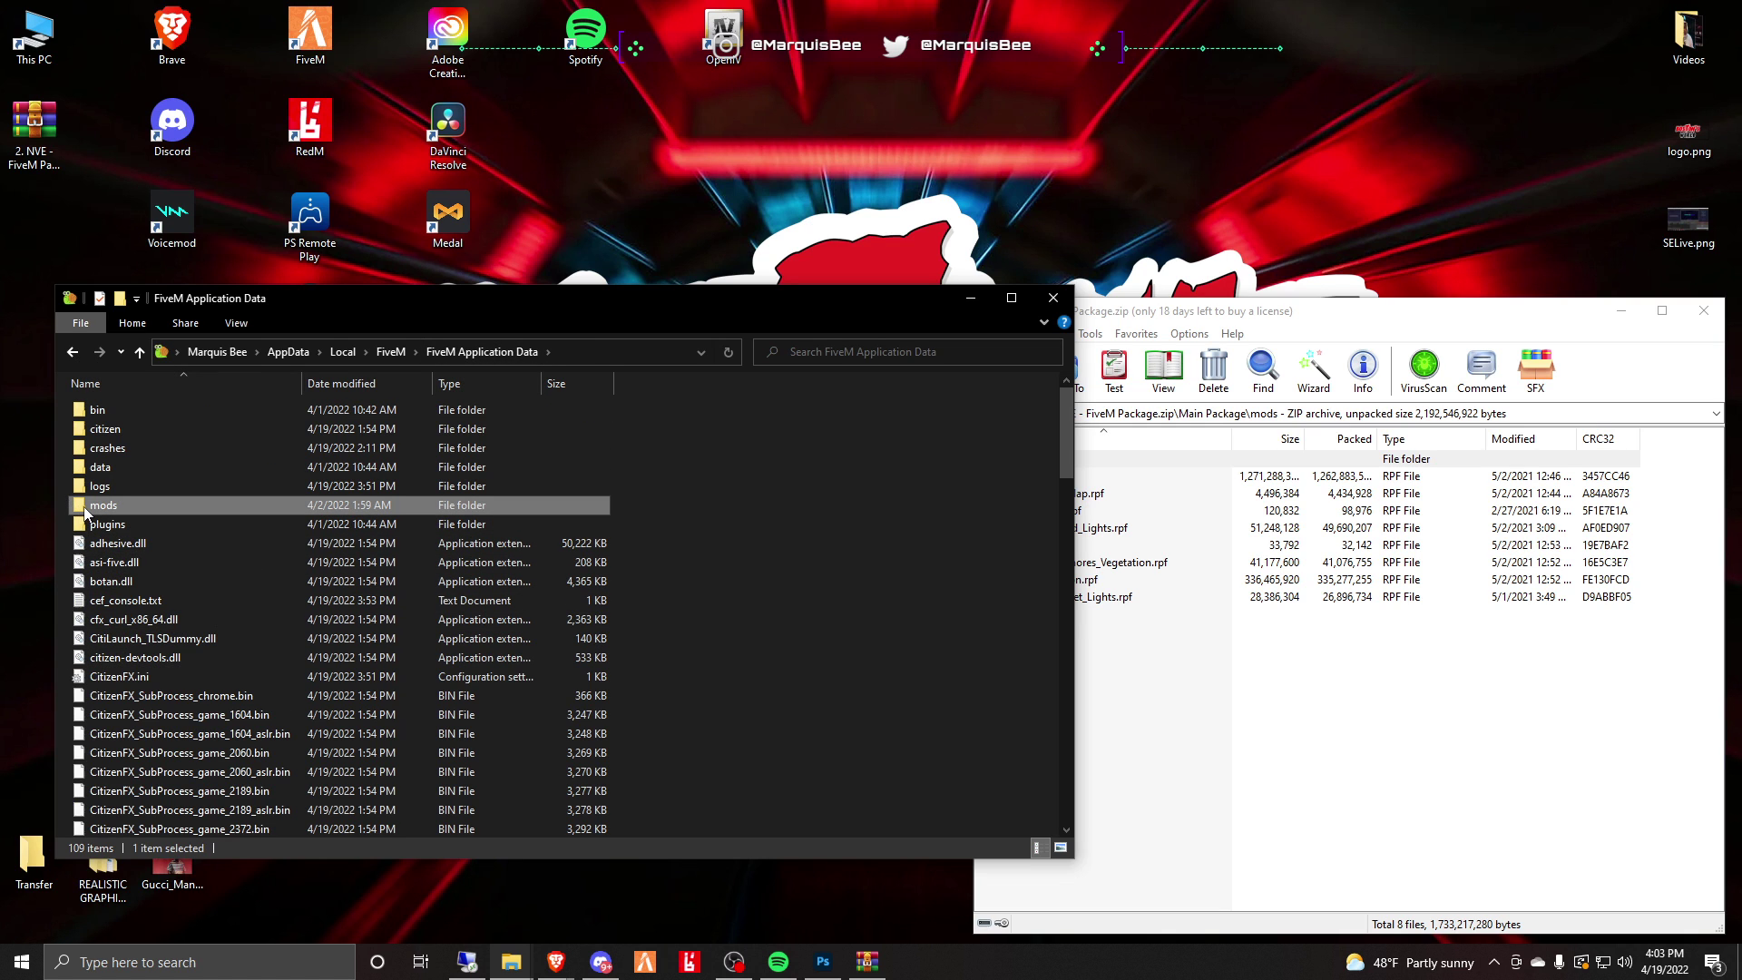
pyautogui.rightClick(906, 530)
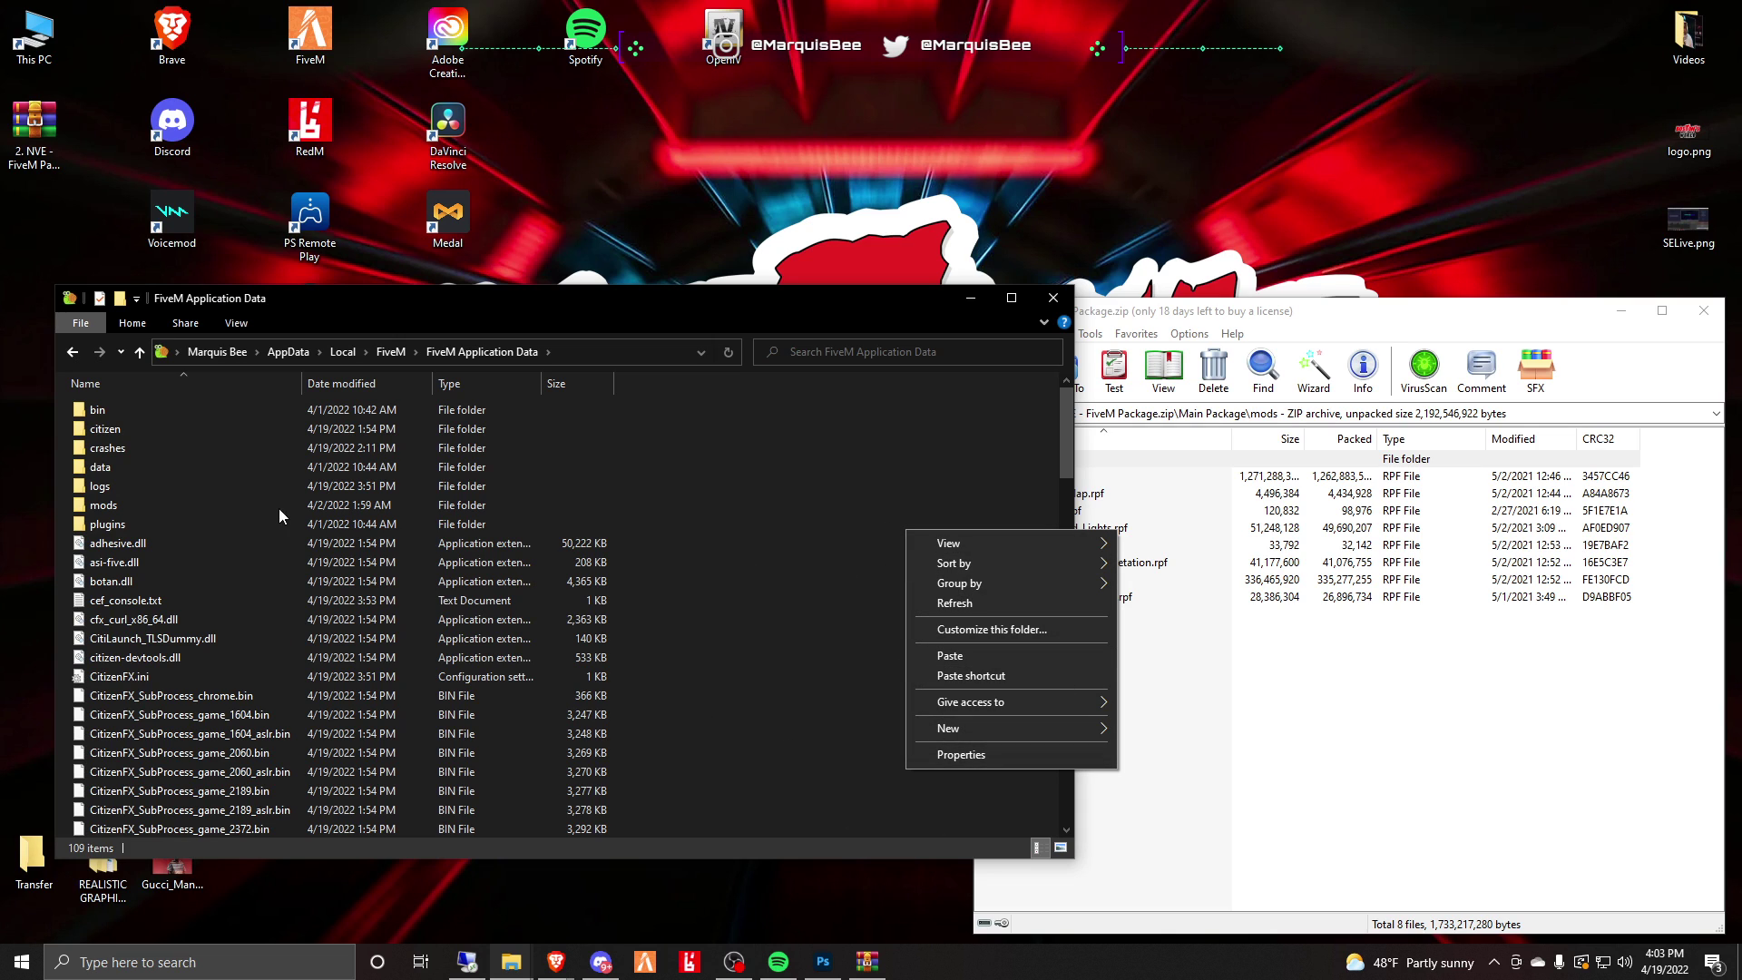
pyautogui.doubleClick(78, 505)
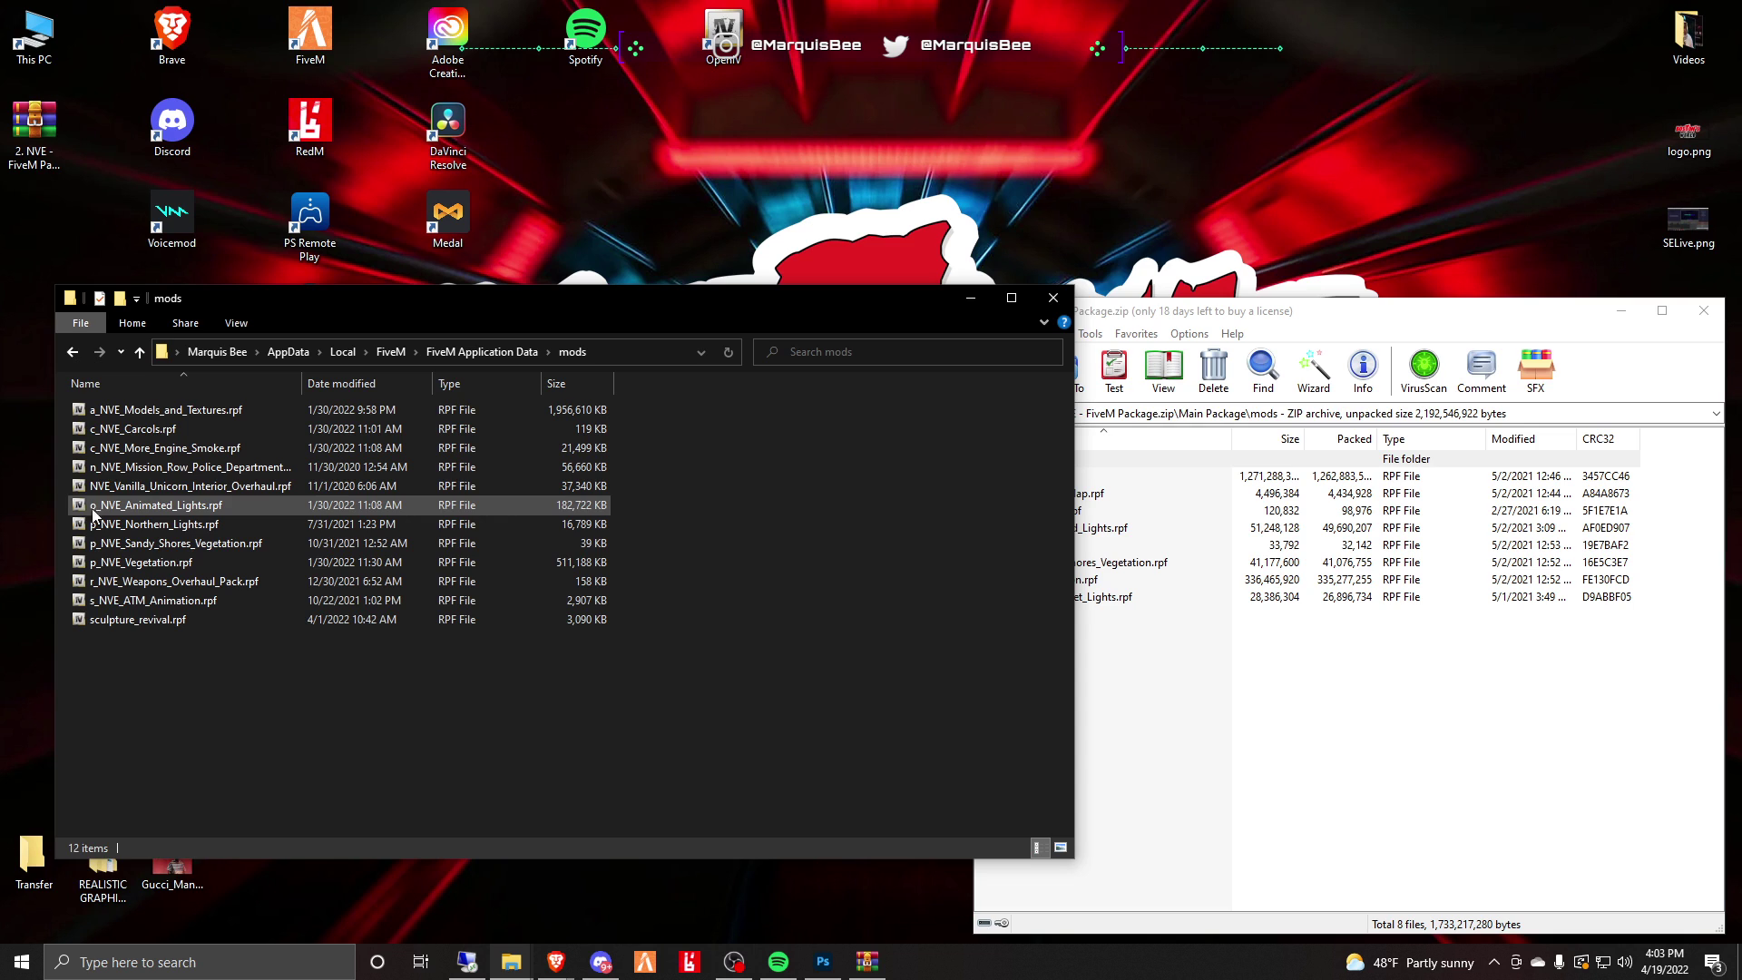
# Select and deselect the eight .rpf files in the archive, then go up to Main Package.
pyautogui.click(1361, 345)
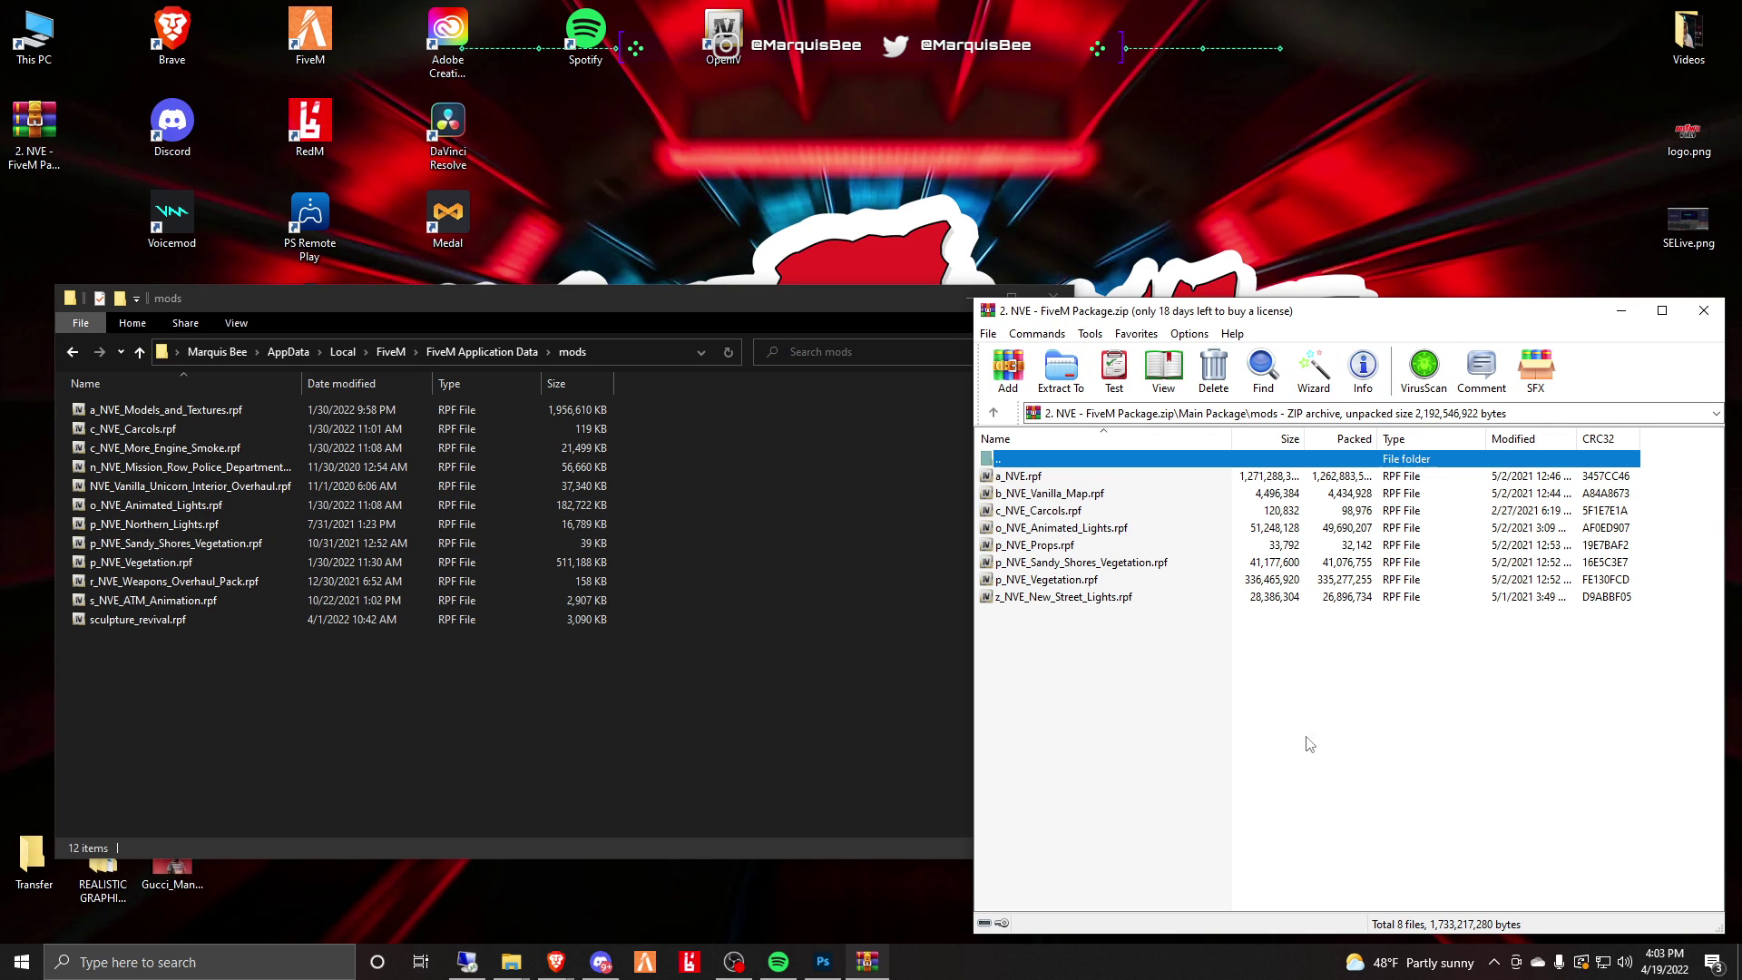
pyautogui.moveTo(1306, 738); pyautogui.dragTo(1003, 491)
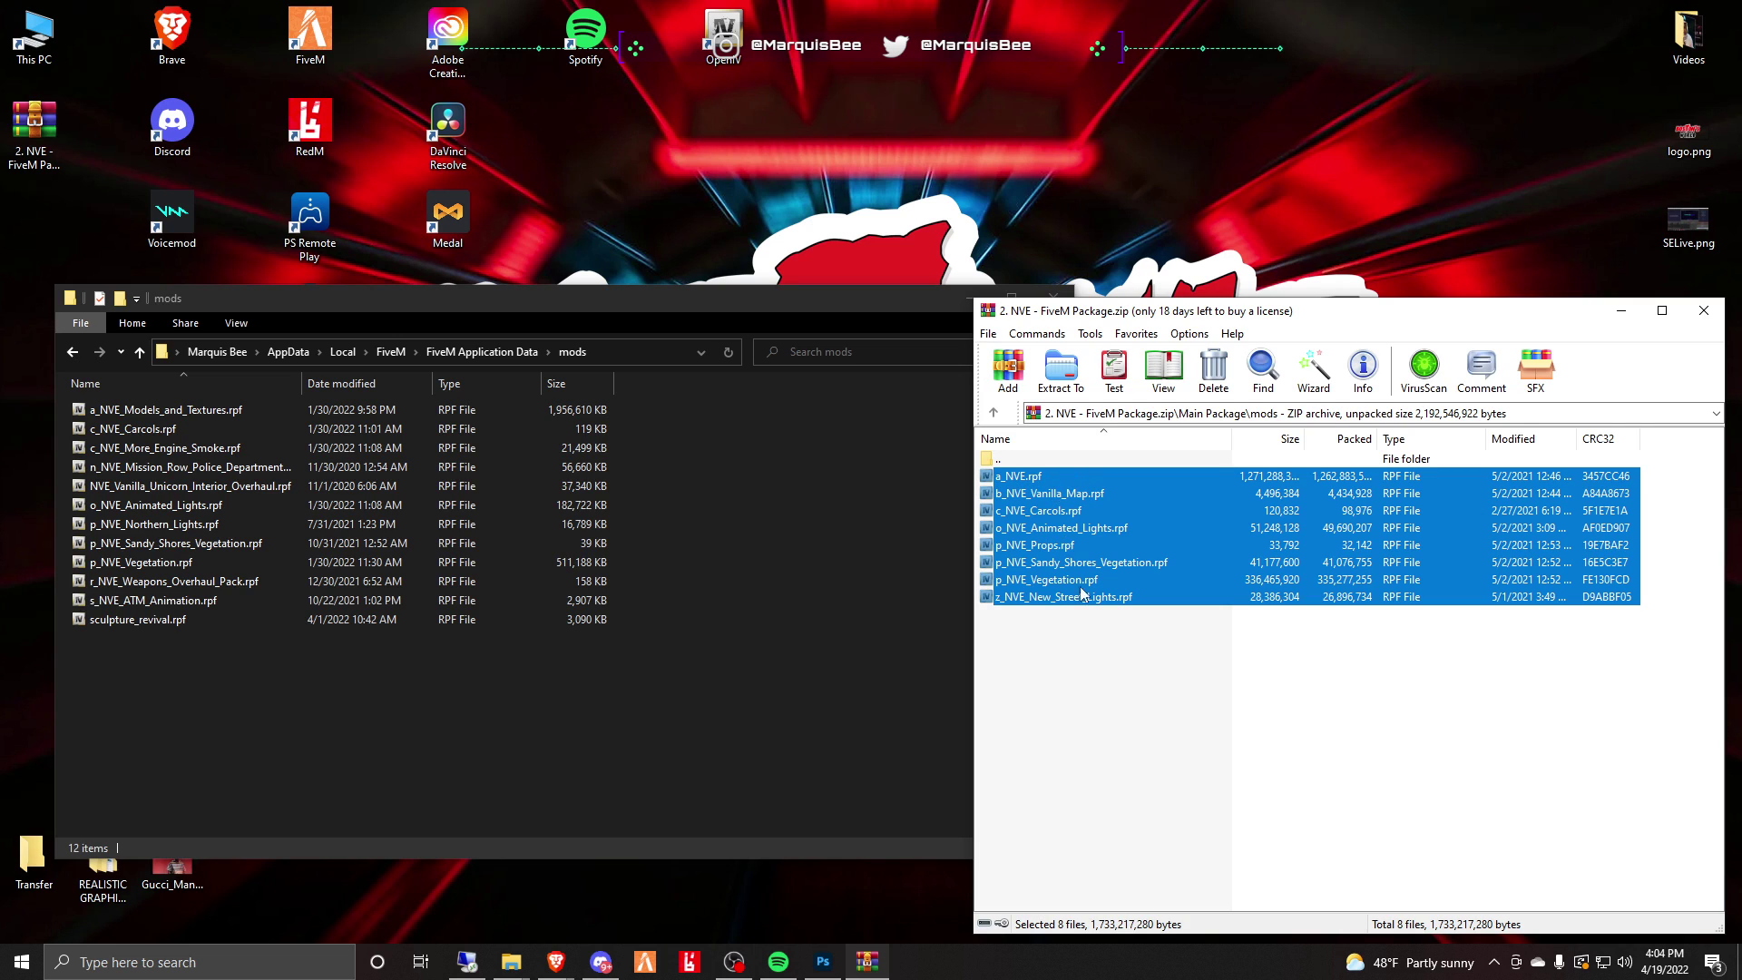
pyautogui.click(1234, 750)
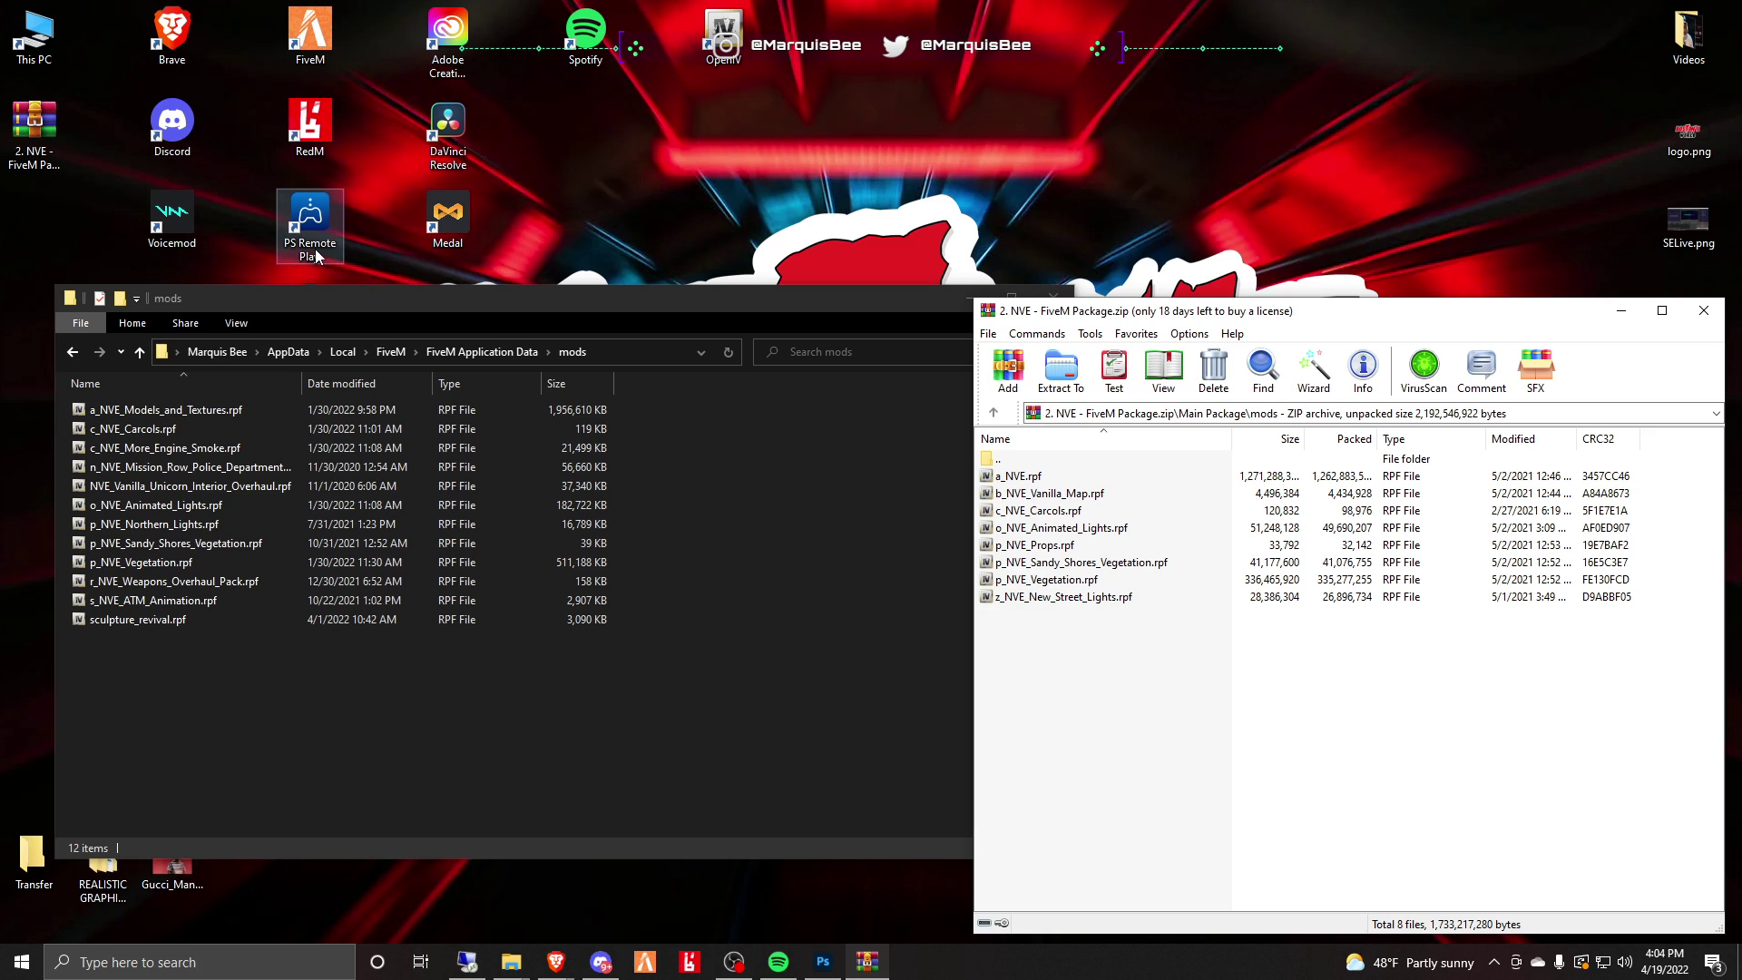
pyautogui.click(459, 298)
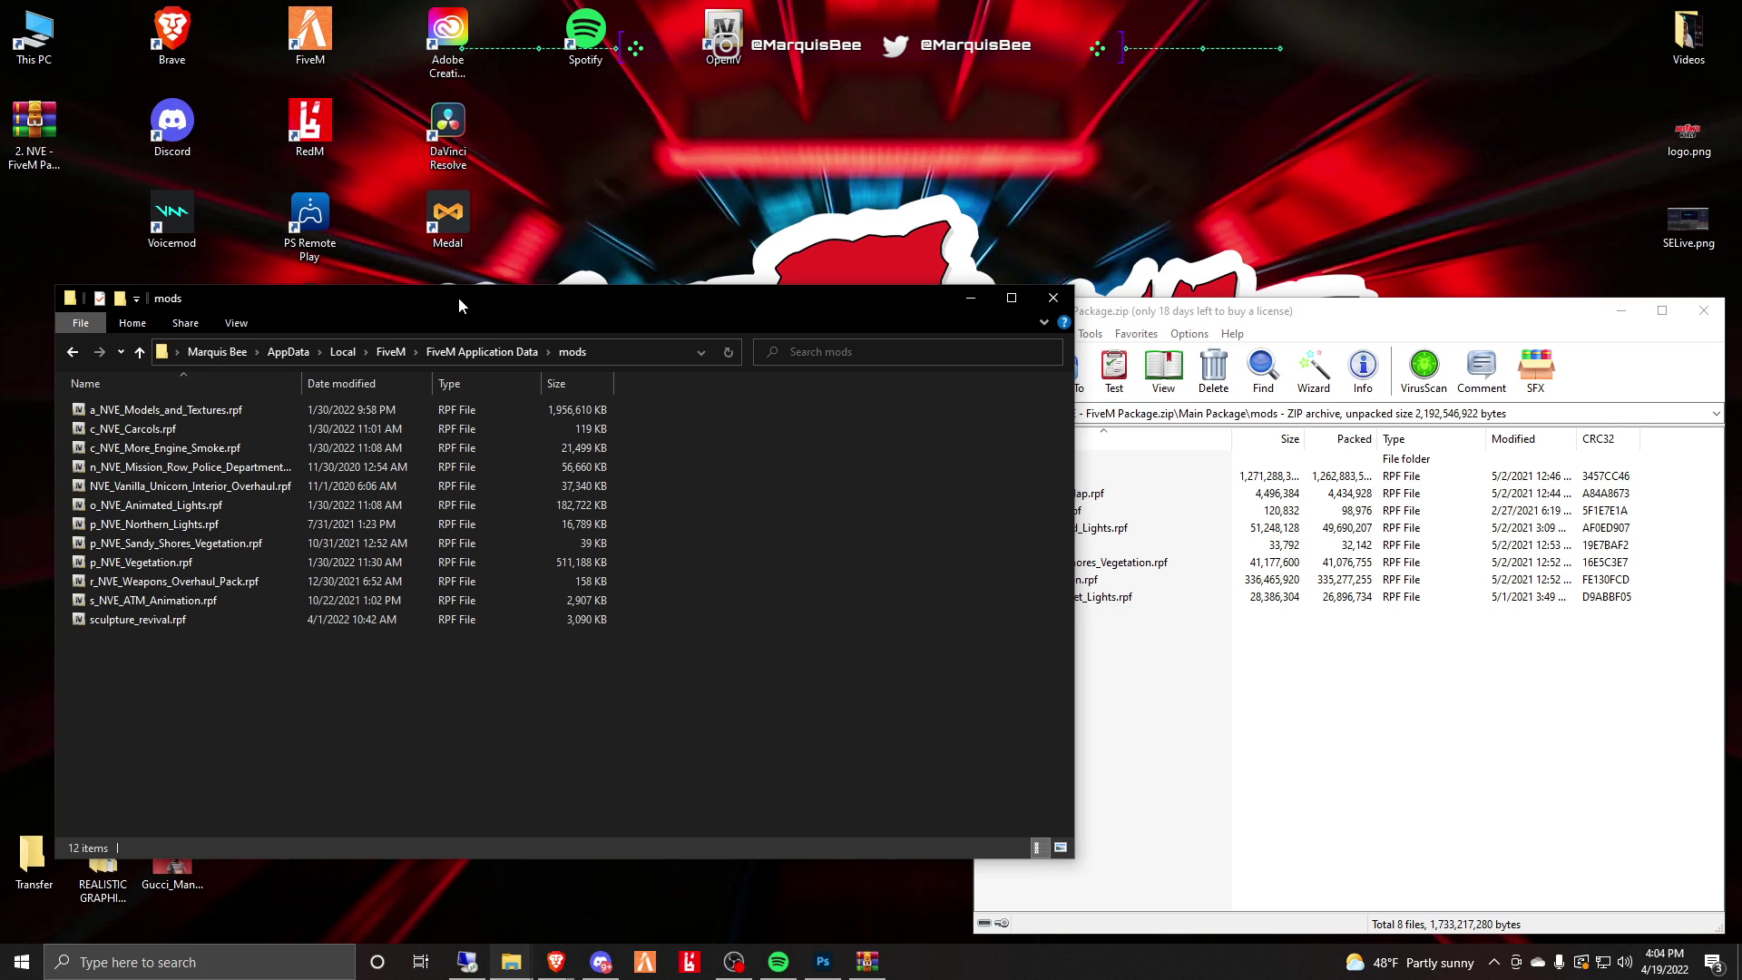
pyautogui.click(1376, 776)
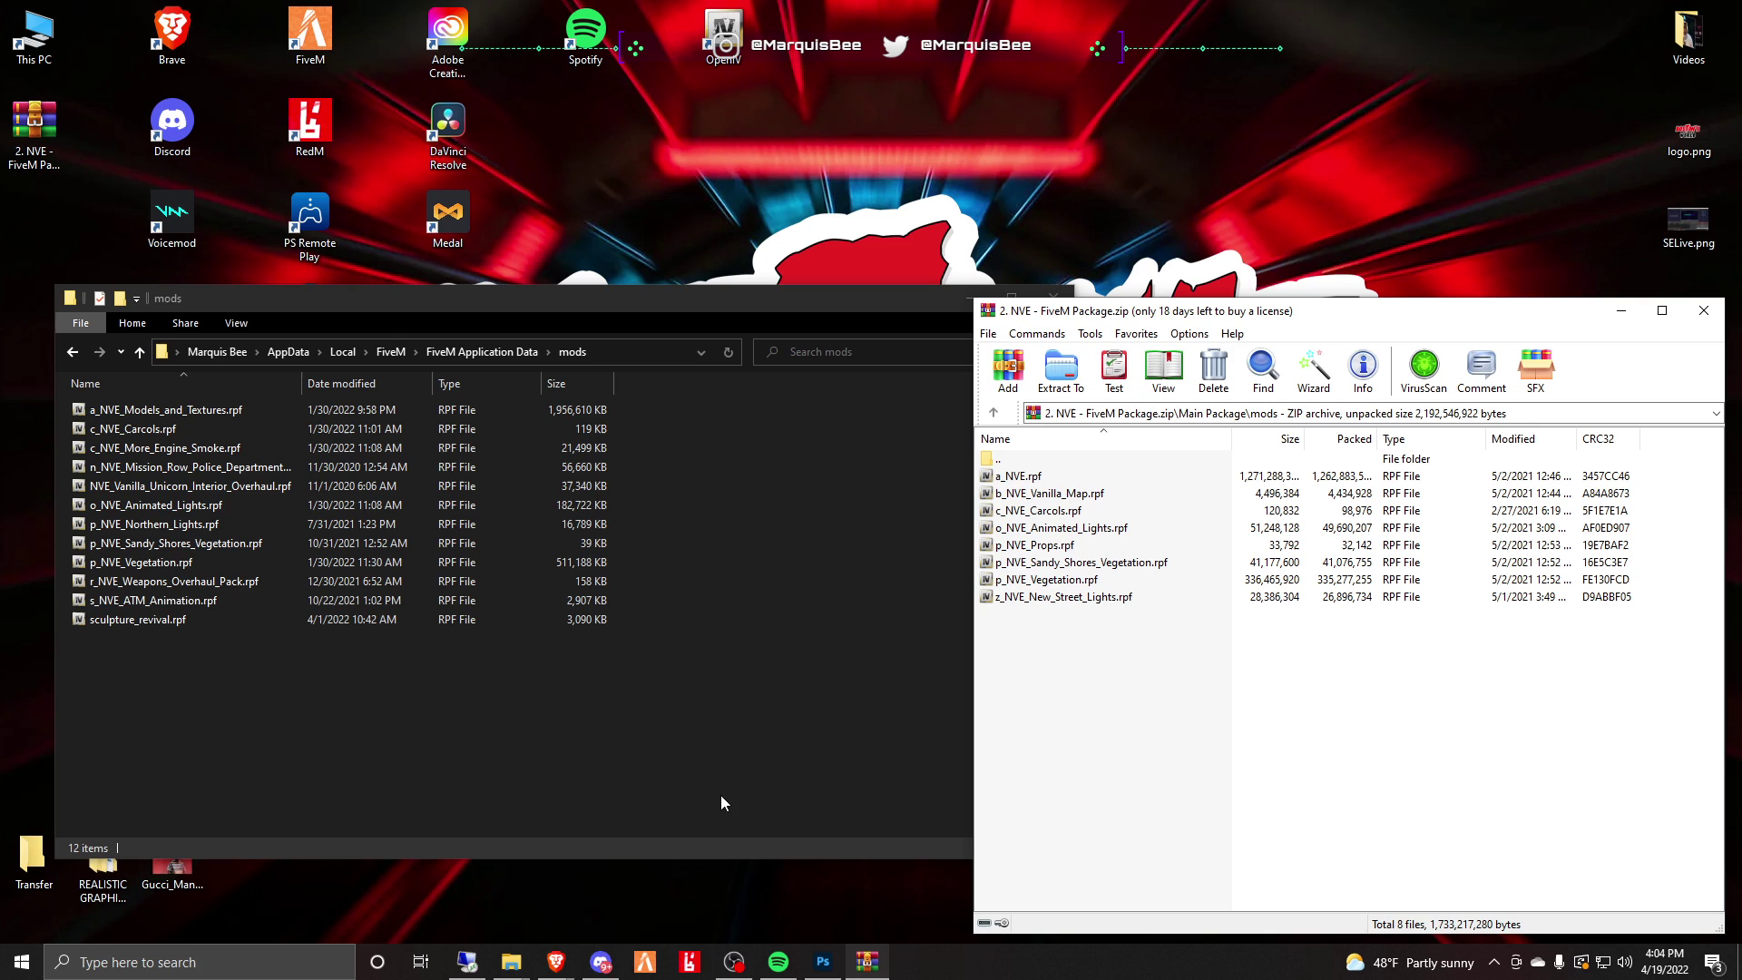
pyautogui.click(994, 412)
# Browse the archive's Optional Add-Ons folder, then exit the archive to the Desktop folder.
pyautogui.click(994, 414)
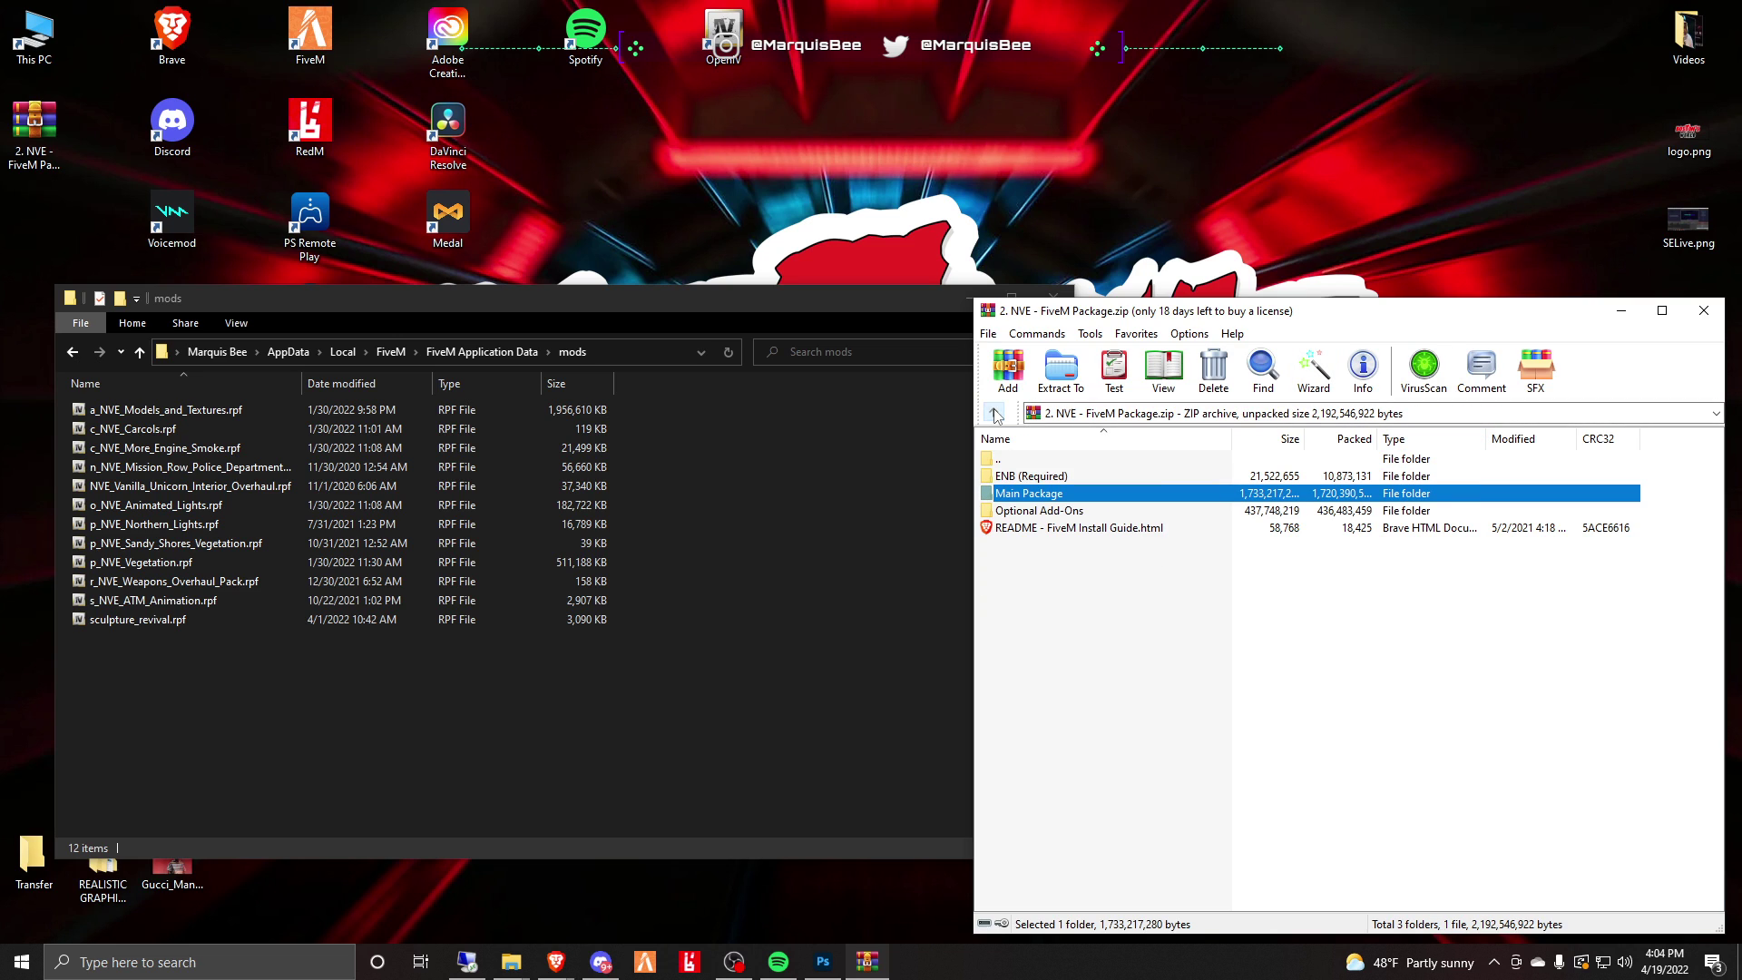
pyautogui.doubleClick(1009, 510)
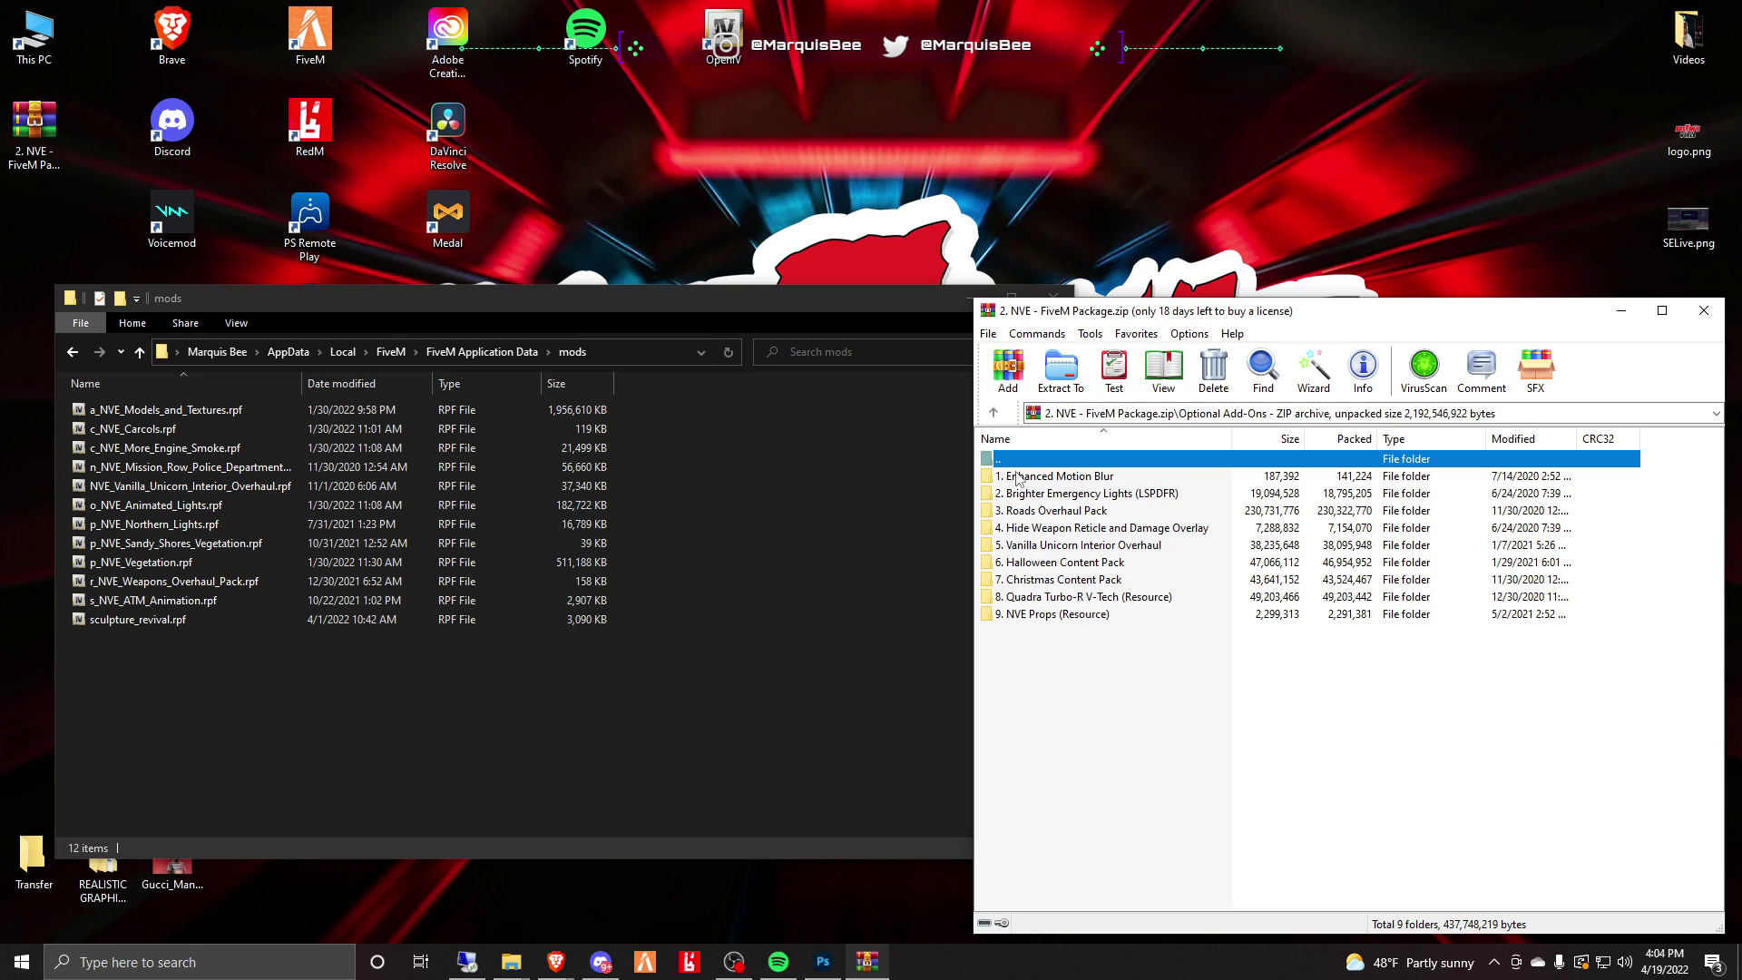
pyautogui.click(438, 296)
pyautogui.click(1206, 399)
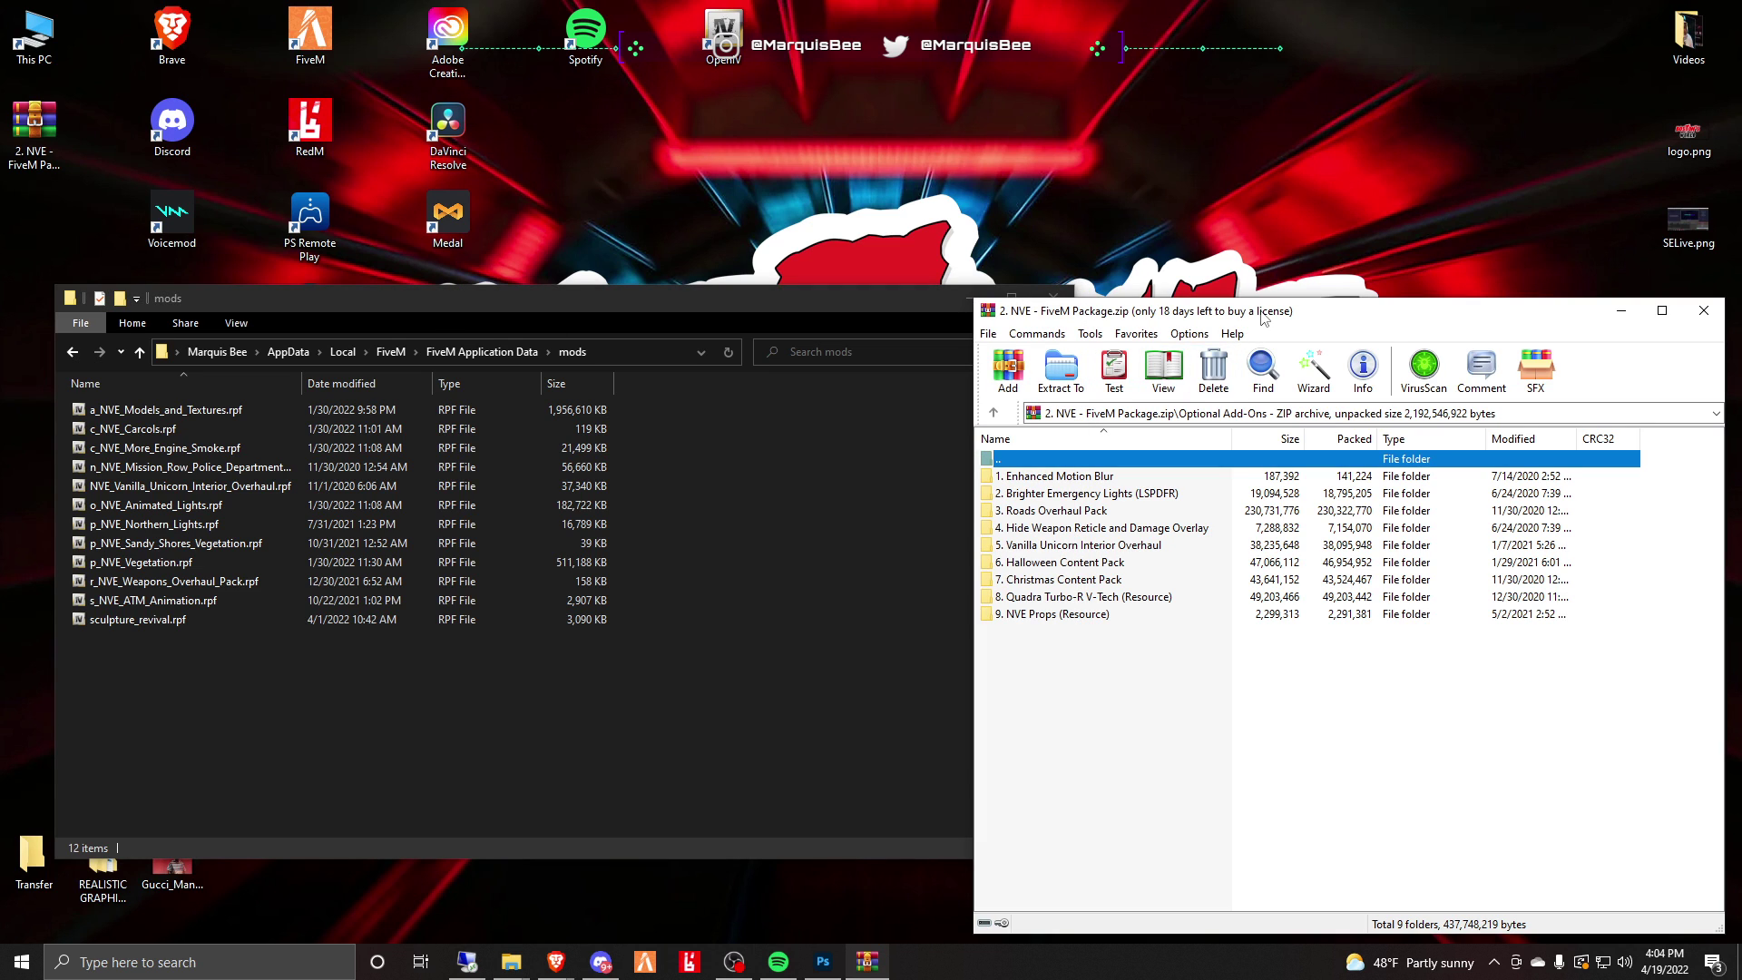
pyautogui.click(994, 413)
pyautogui.click(994, 414)
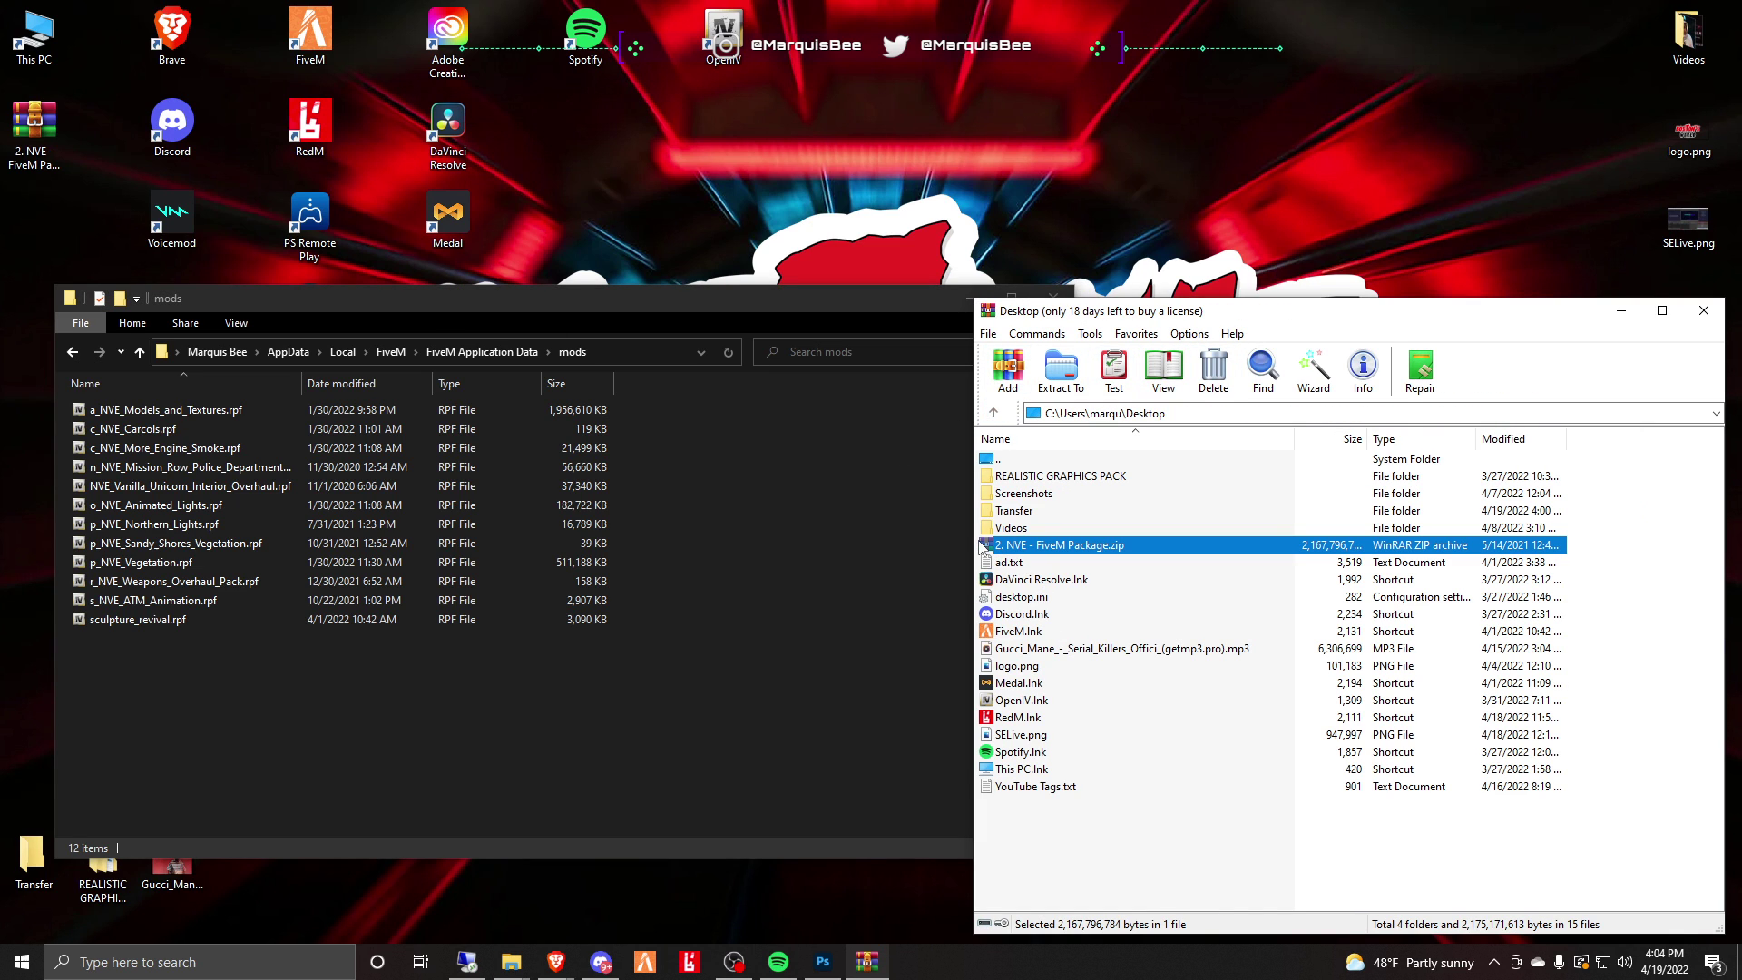
# Reopen the NVE zip and go into ENB (Required)\(2) Medium Settings Preset [RECOMMENDED].
pyautogui.doubleClick(988, 549)
pyautogui.doubleClick(995, 479)
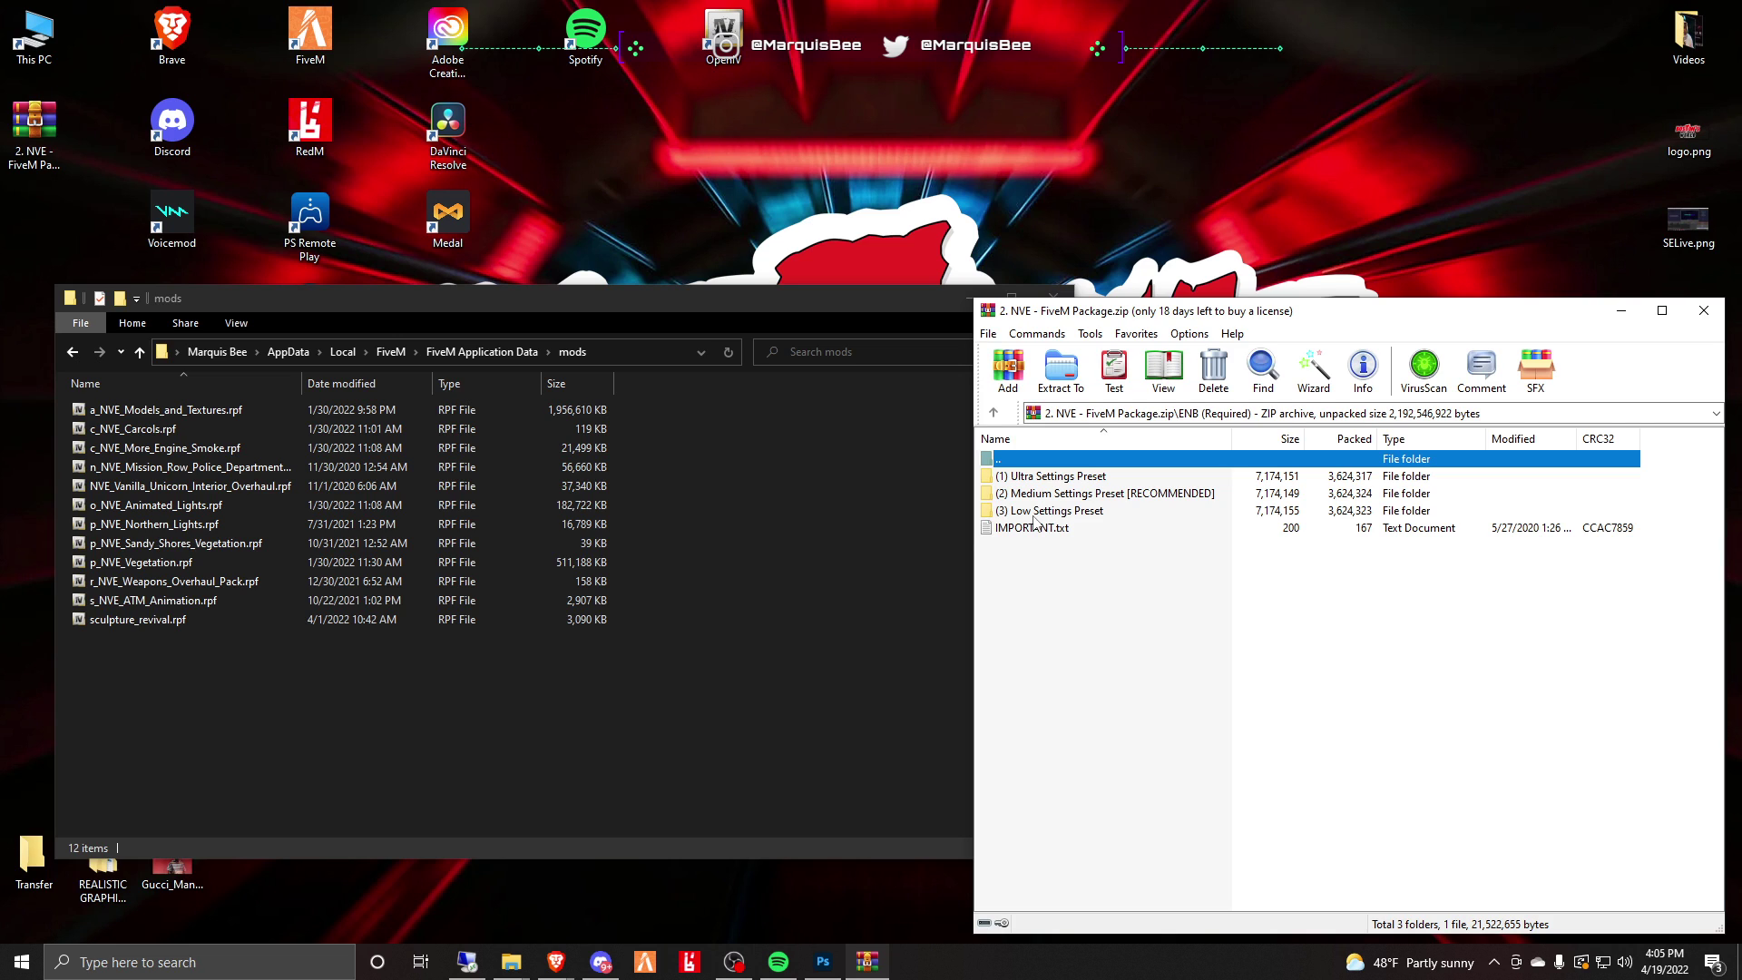
pyautogui.doubleClick(1026, 494)
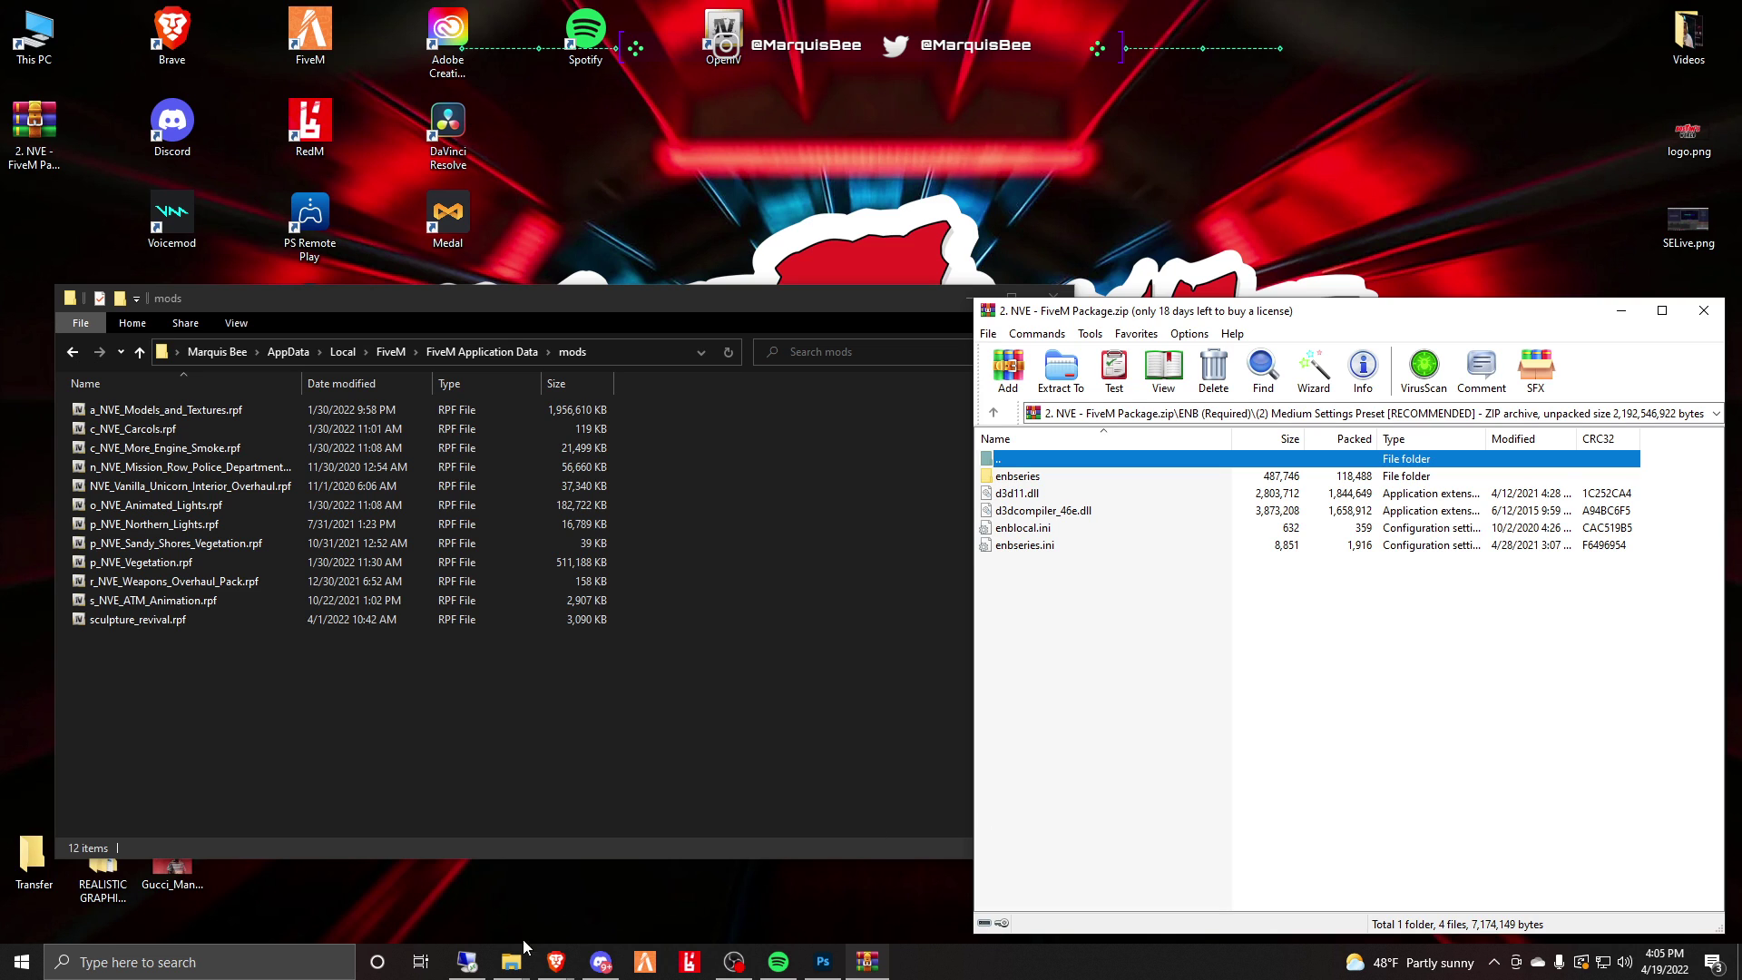
# Select enbseries and the four medium-preset files beside the Grand Theft Auto V folder, then close WinRAR.
pyautogui.moveTo(513, 960)
pyautogui.click(708, 869)
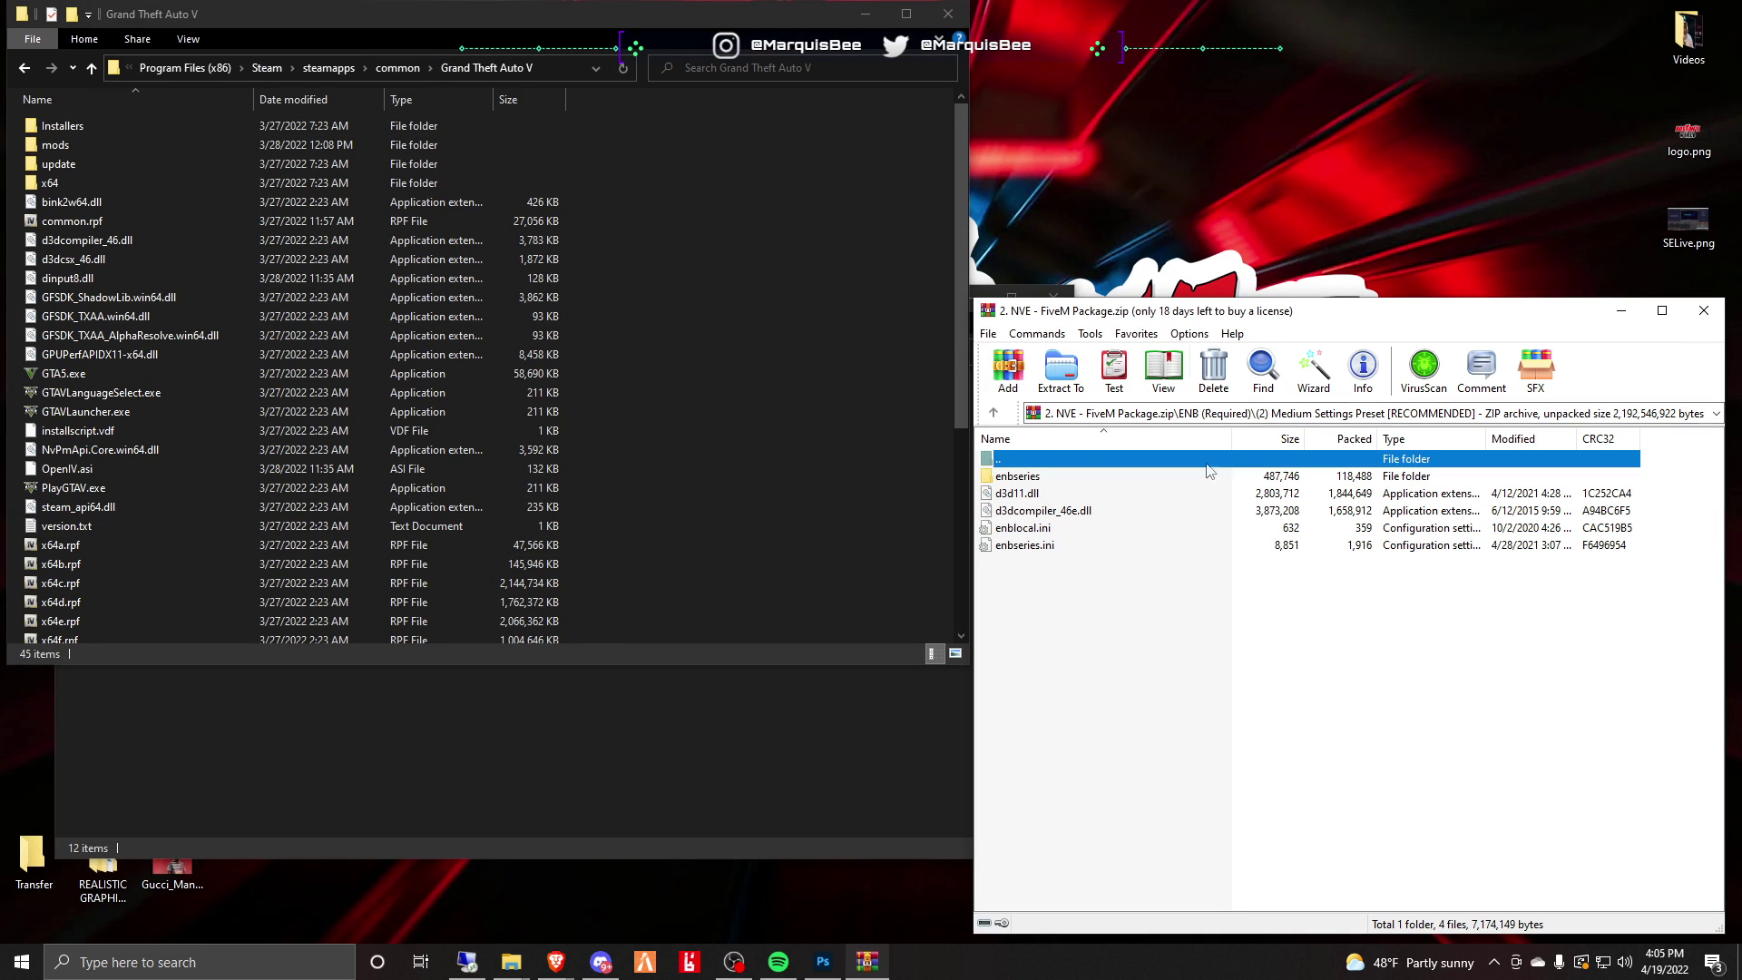
pyautogui.moveTo(1196, 689); pyautogui.dragTo(995, 487)
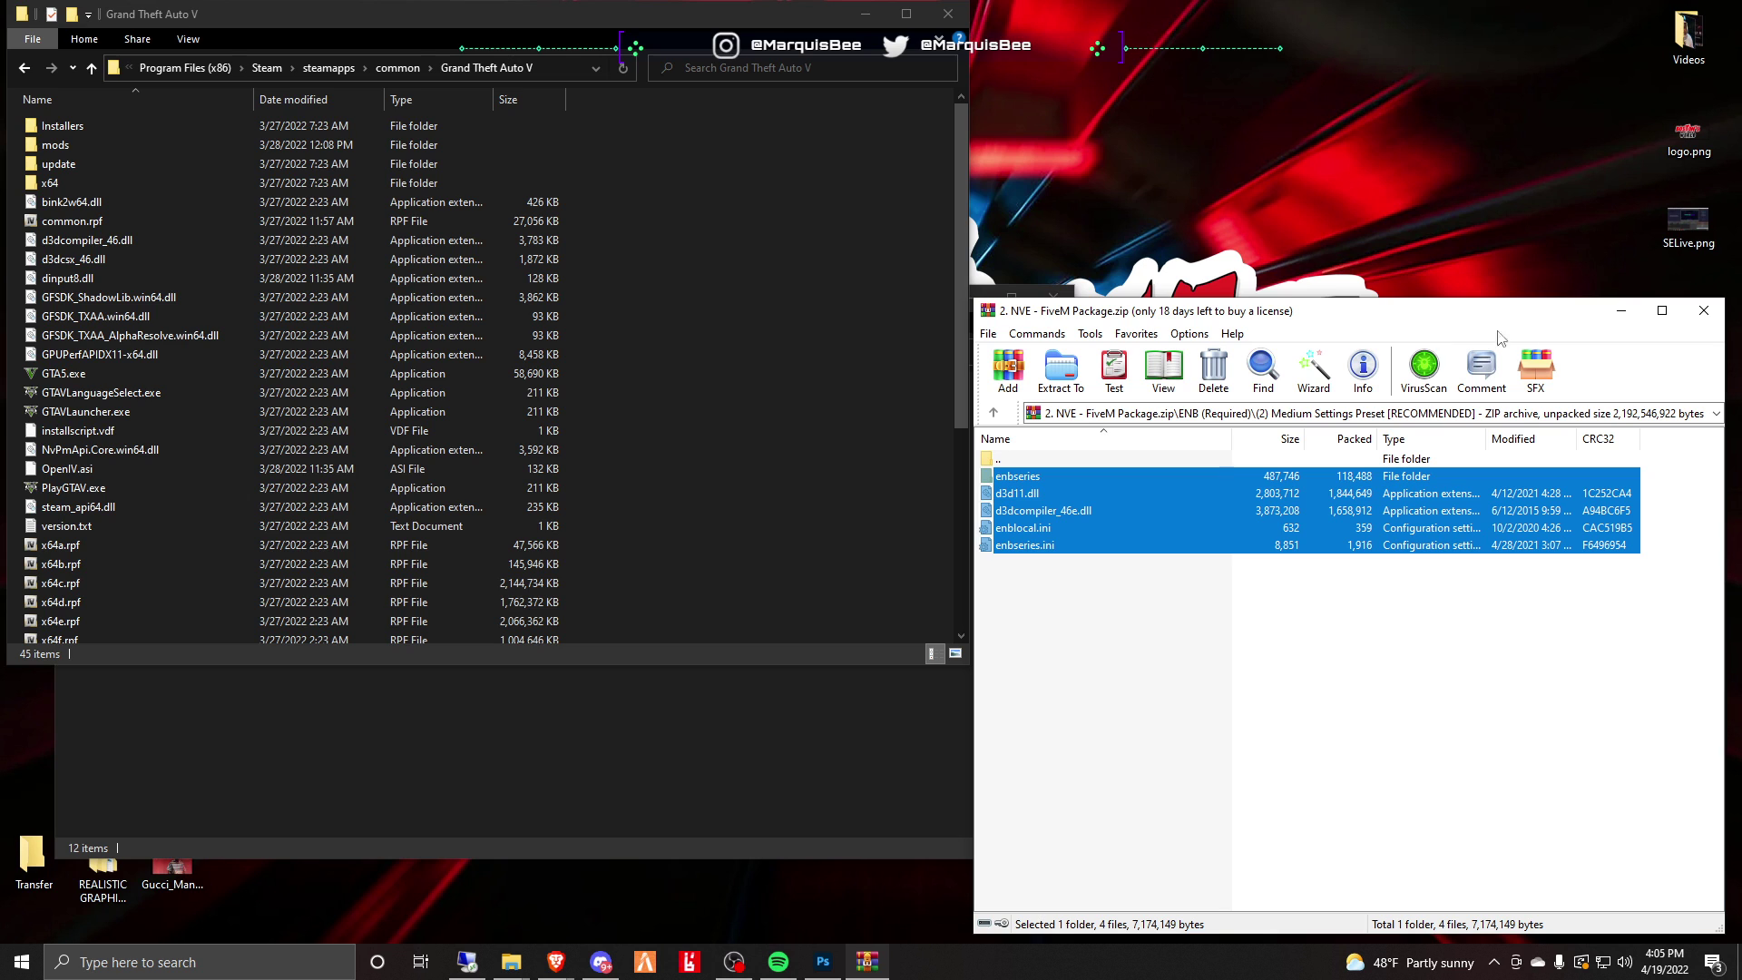
pyautogui.click(1703, 310)
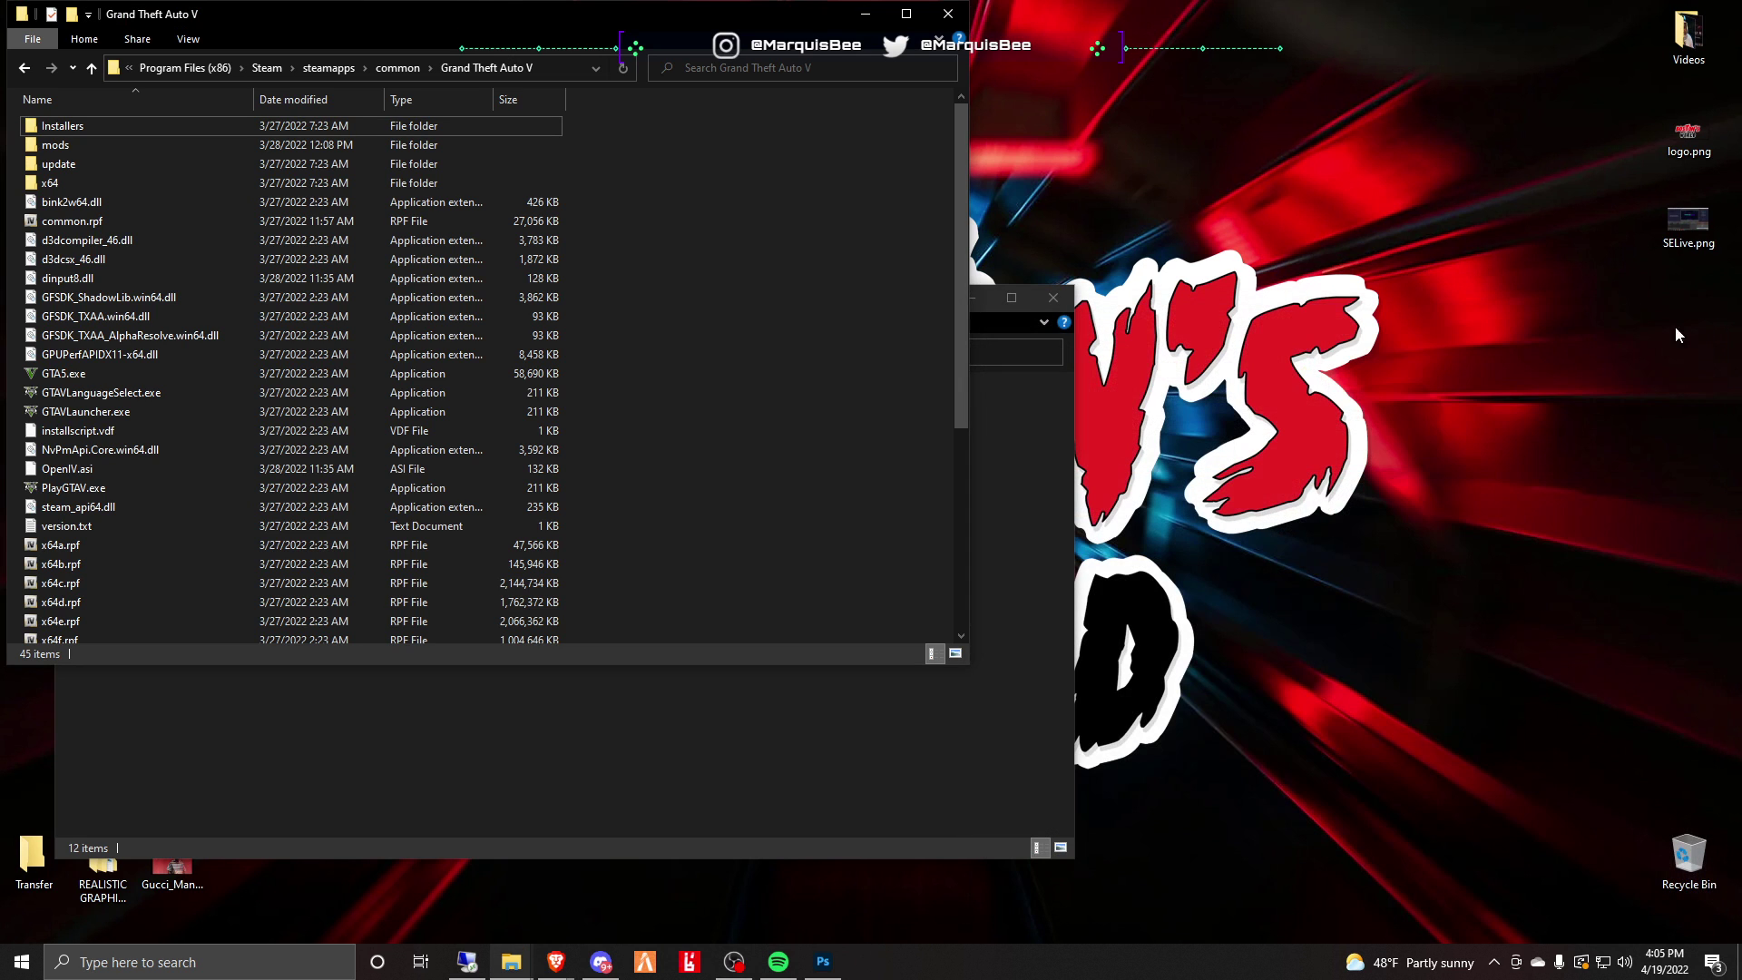
pyautogui.click(865, 14)
# Hide the mods folder window and connect FiveM to the last-played Boston's World server.
pyautogui.click(971, 299)
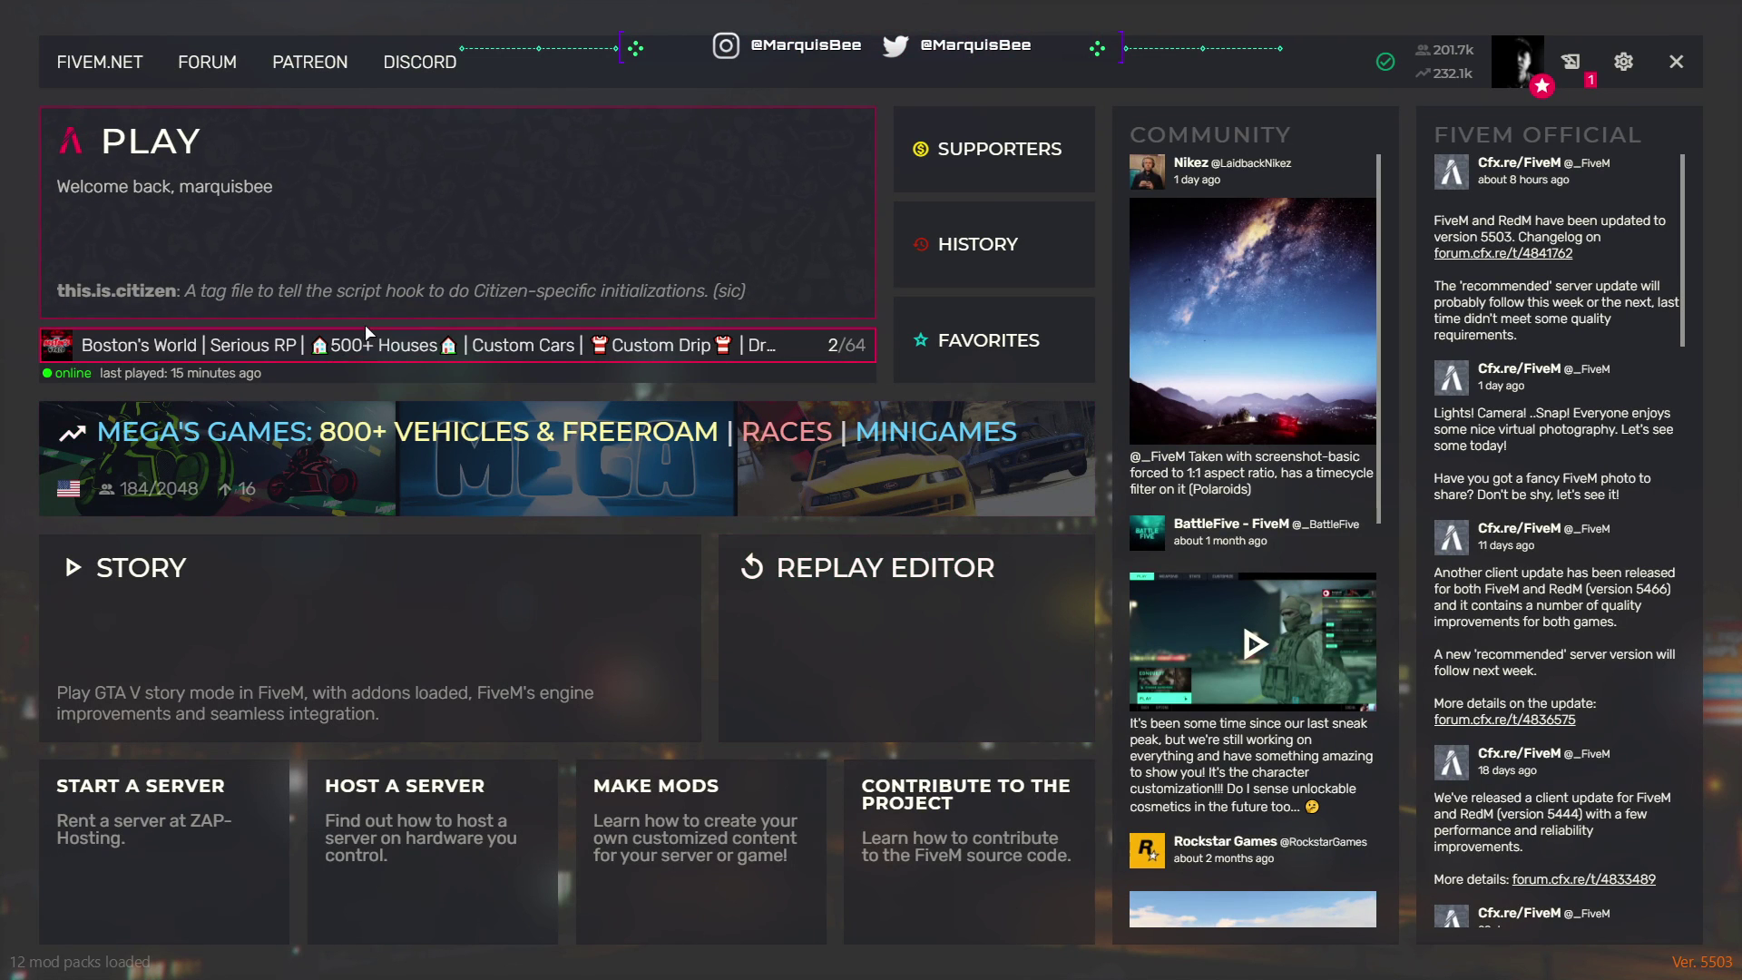
pyautogui.click(355, 350)
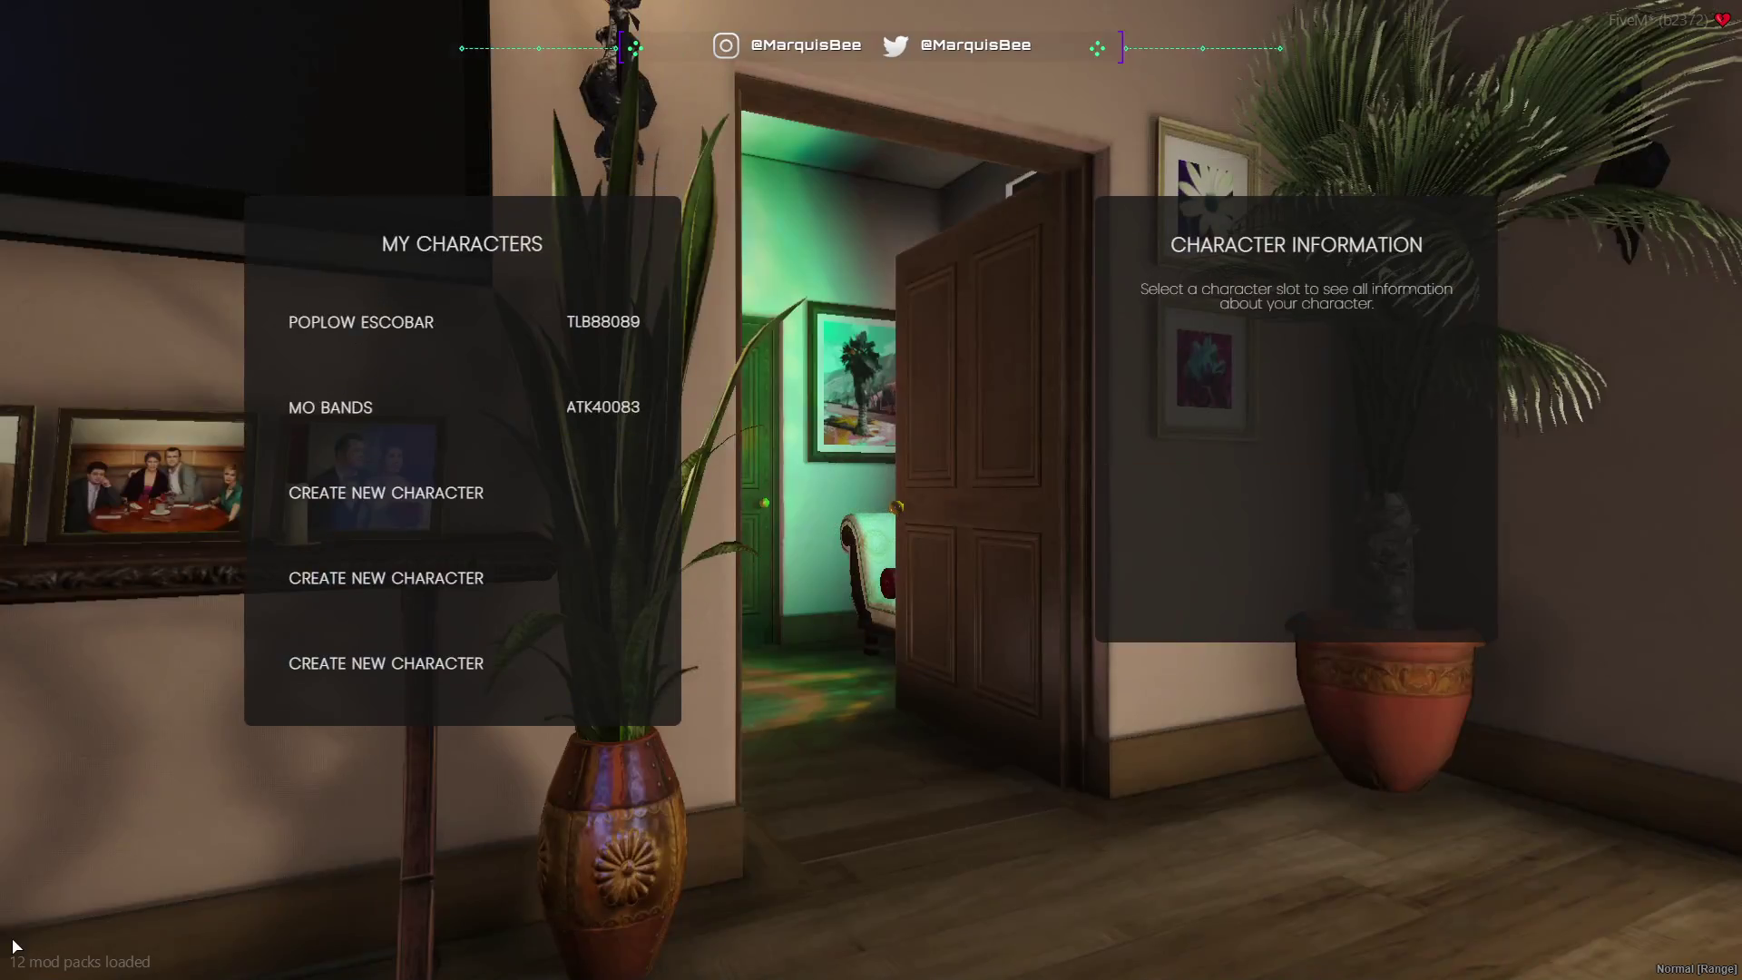
# Play as the first saved character, spawning at its last location.
pyautogui.click(378, 321)
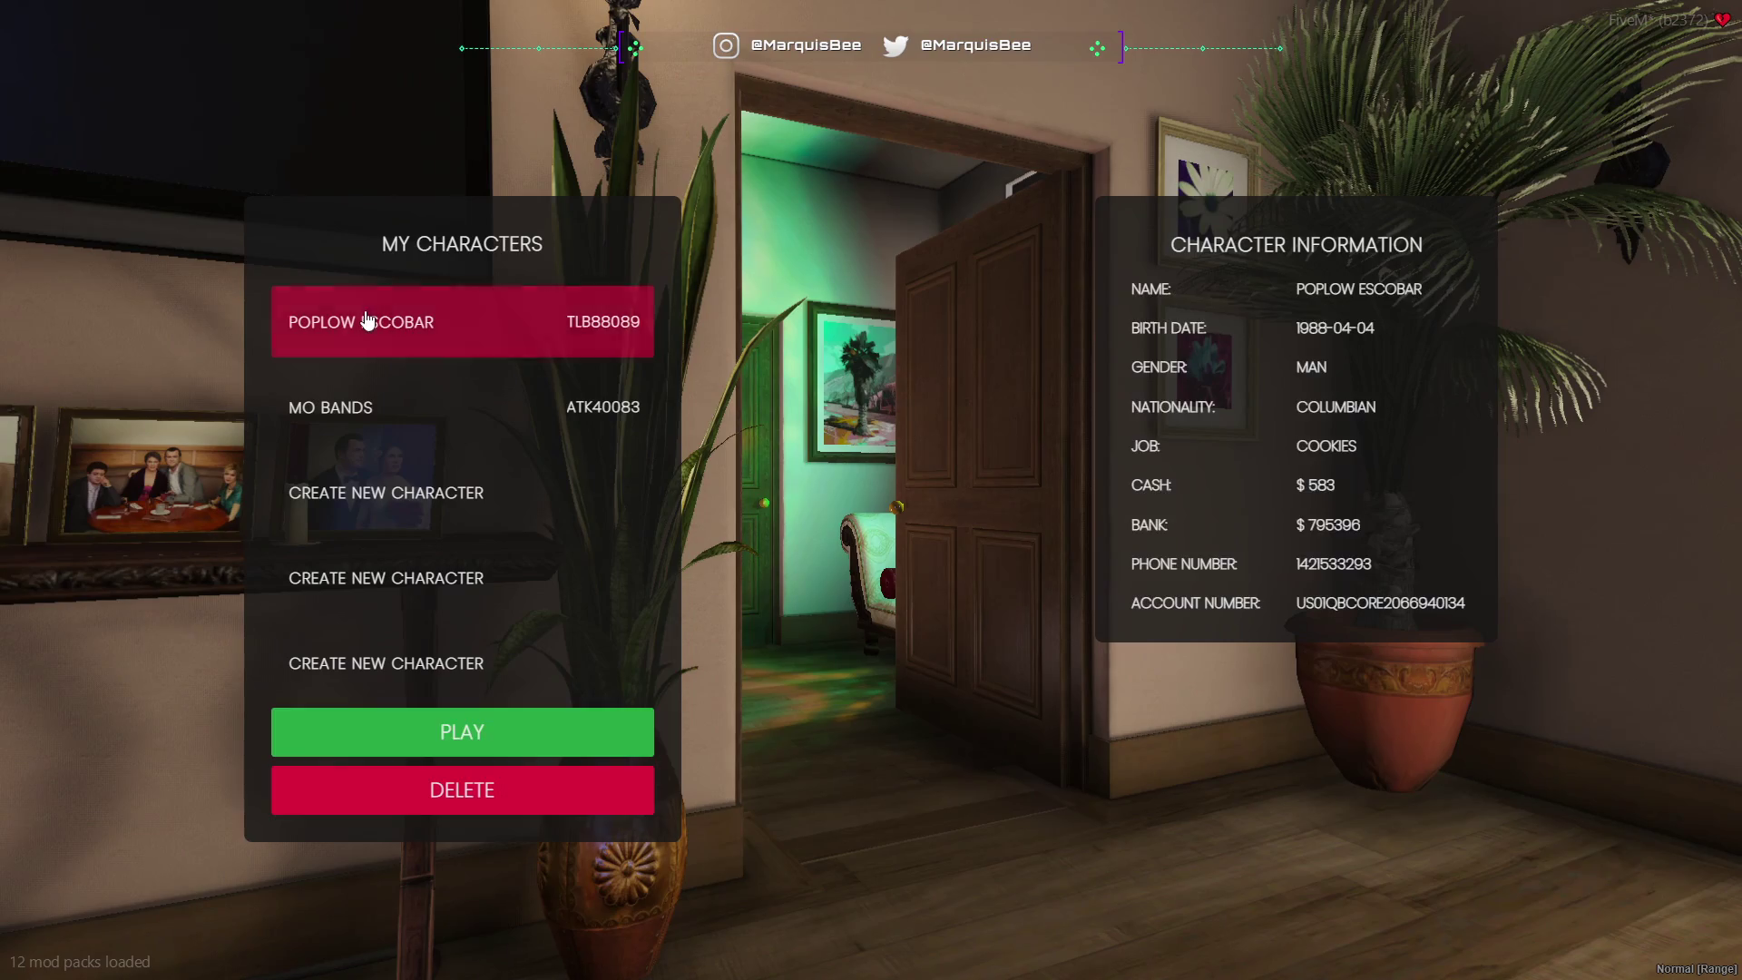
pyautogui.click(417, 718)
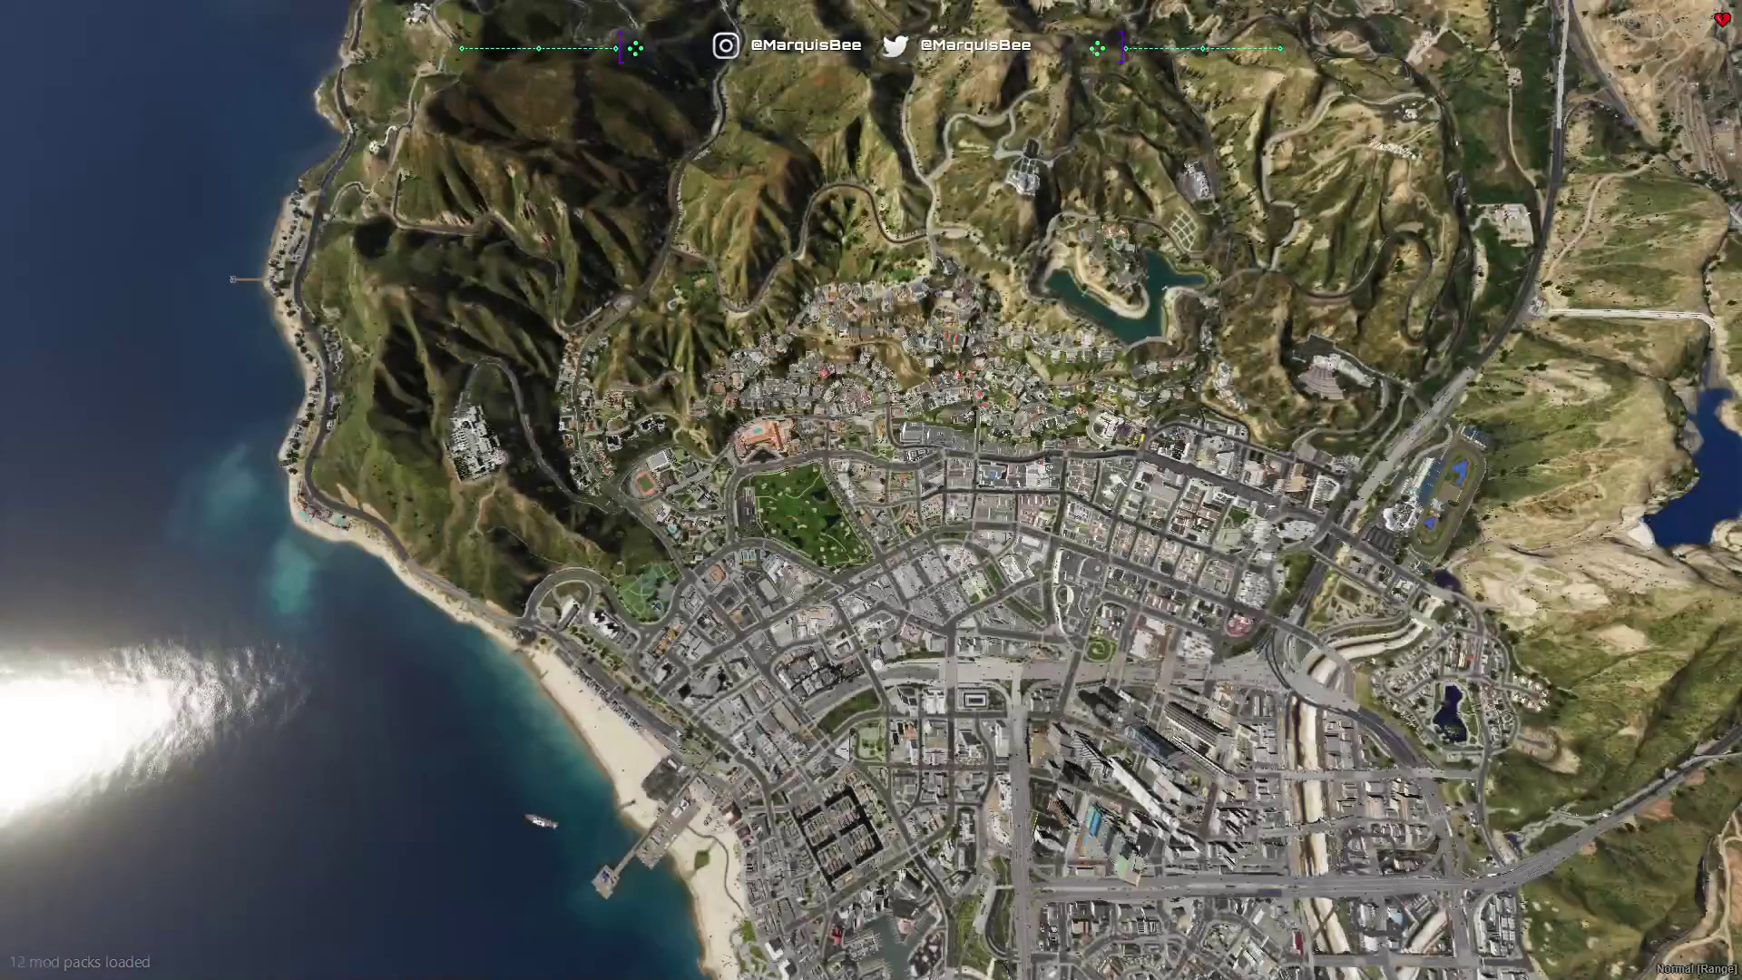
pyautogui.click(236, 186)
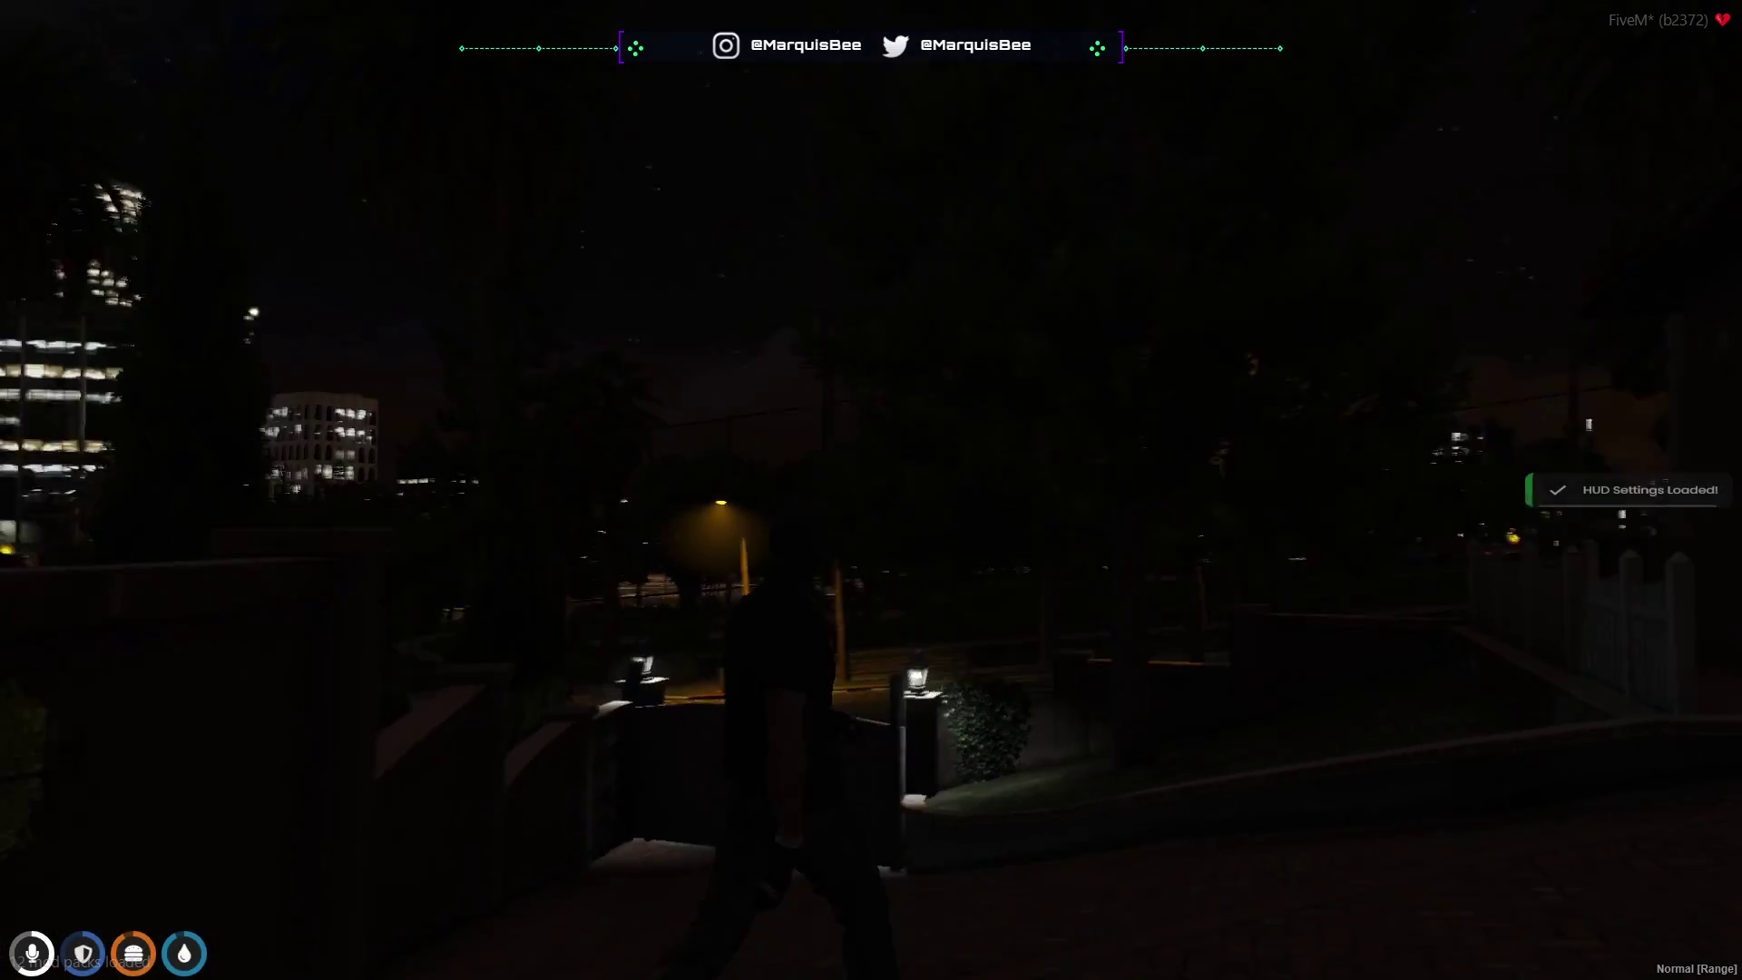
# Walk and sprint the character past lit lamp posts along night streets into the gated mansion courtyard.
pyautogui.press('w')
pyautogui.press('w')
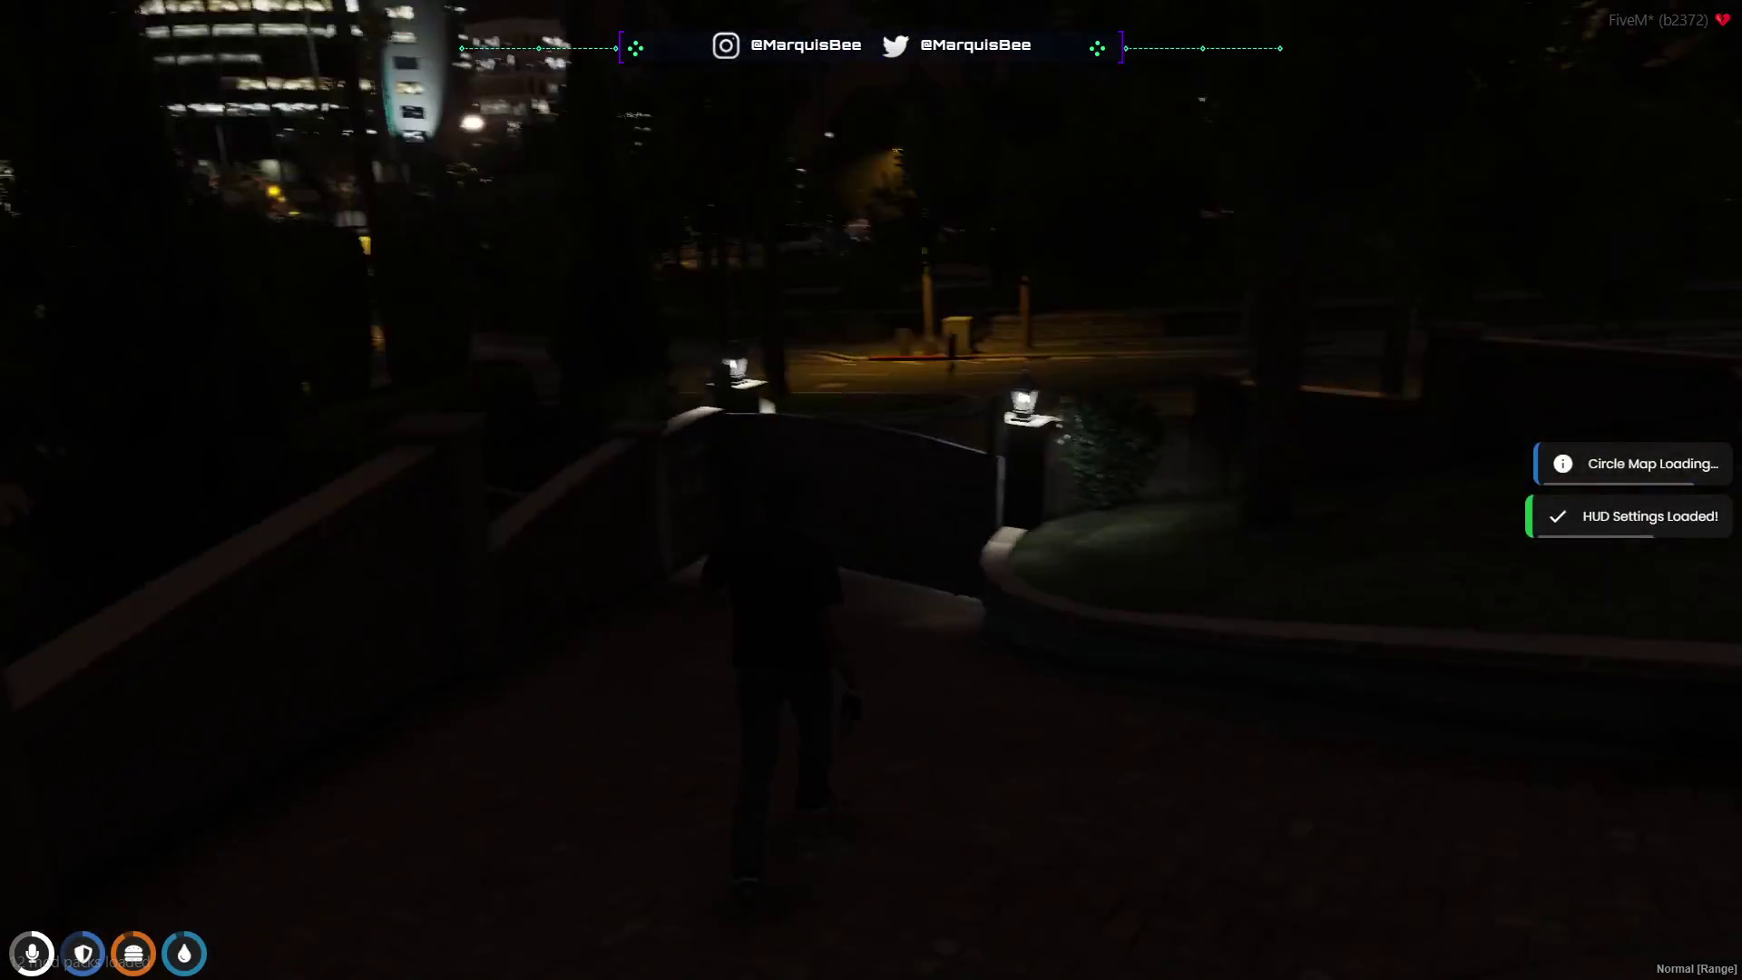
pyautogui.press('w')
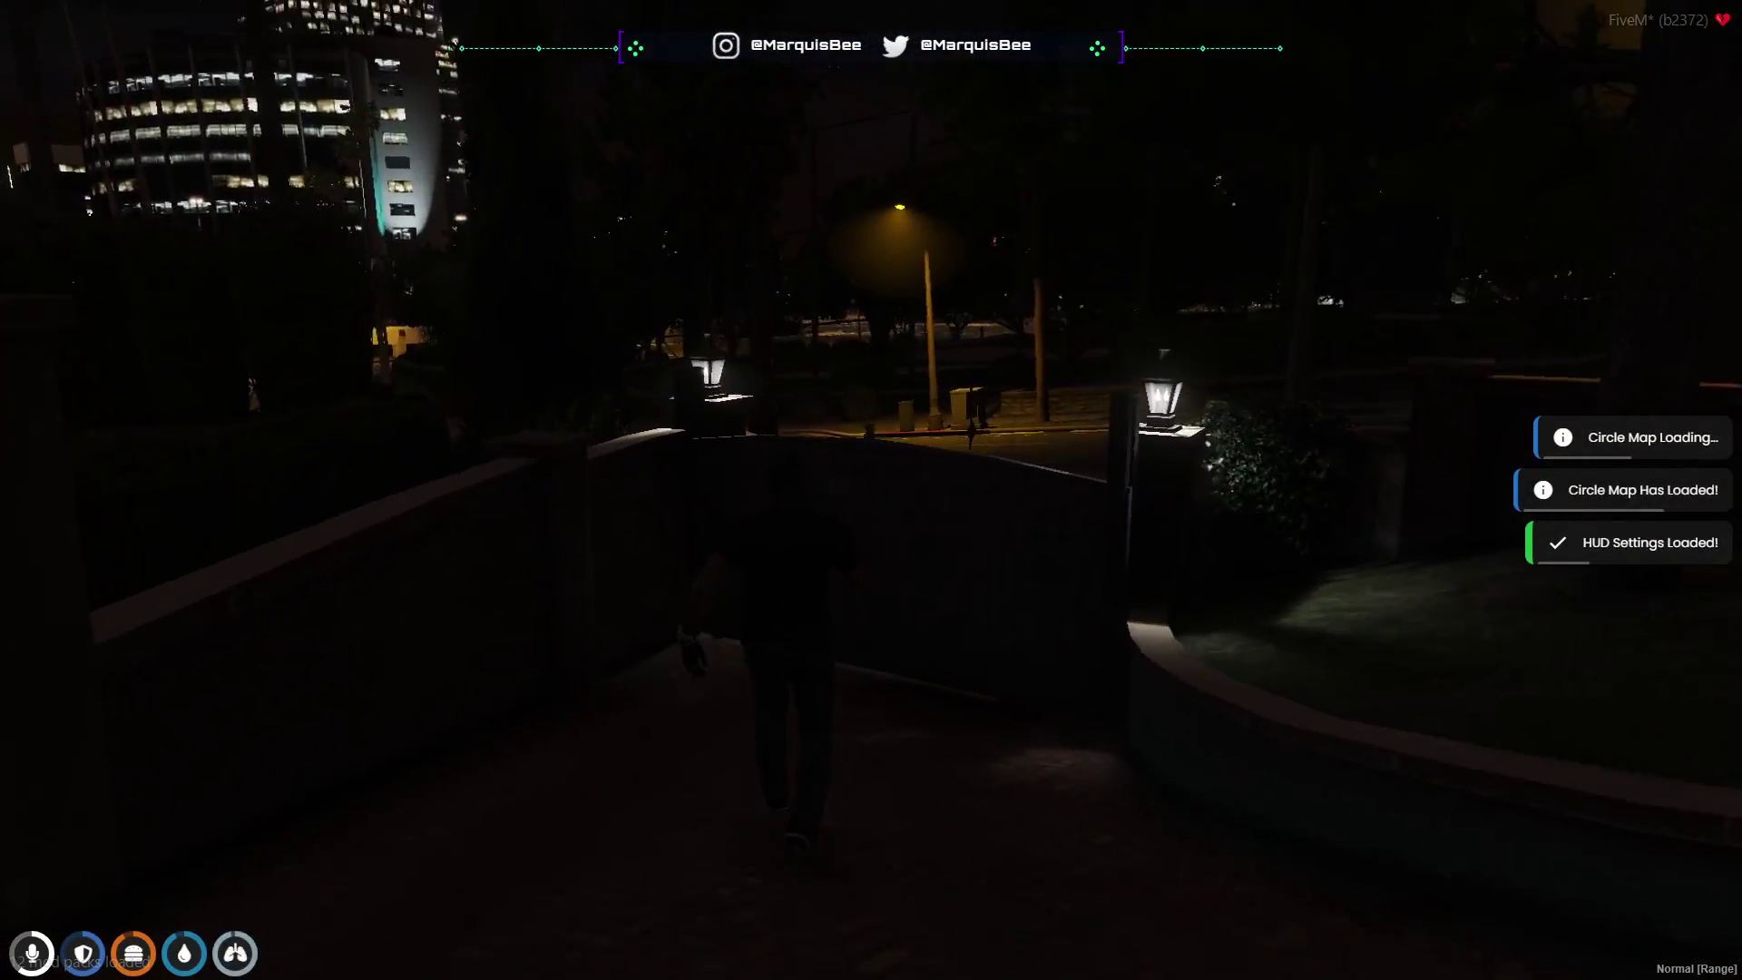
pyautogui.press('w')
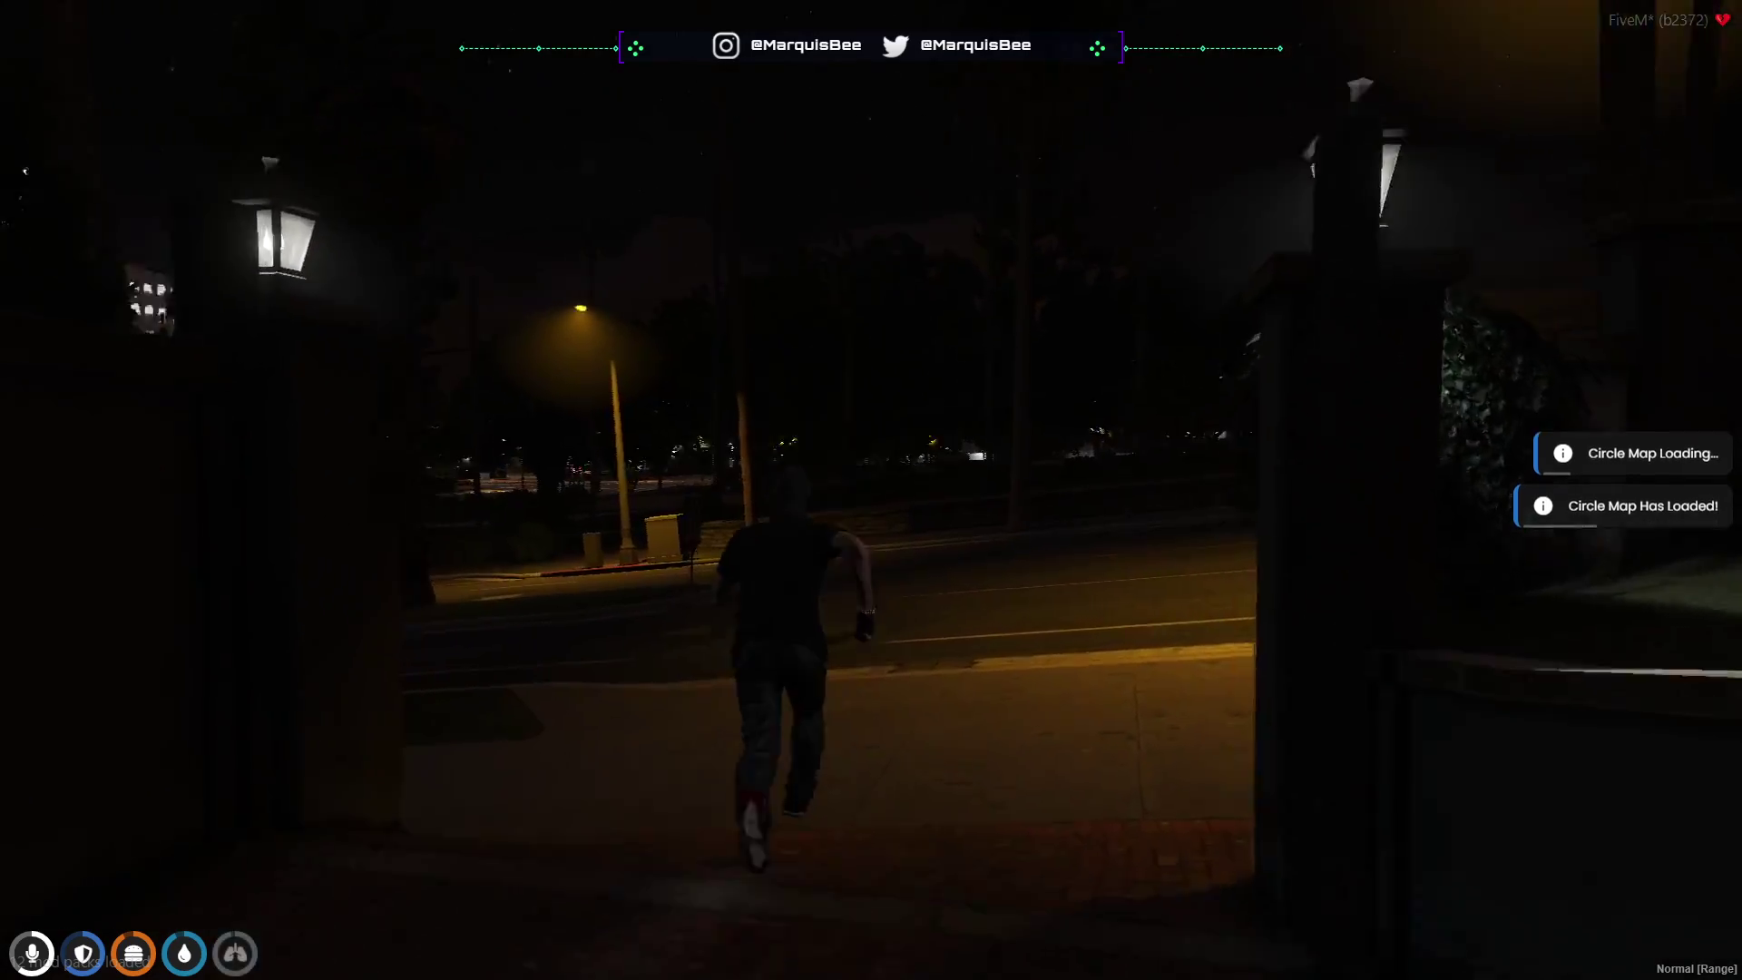
pyautogui.press('w')
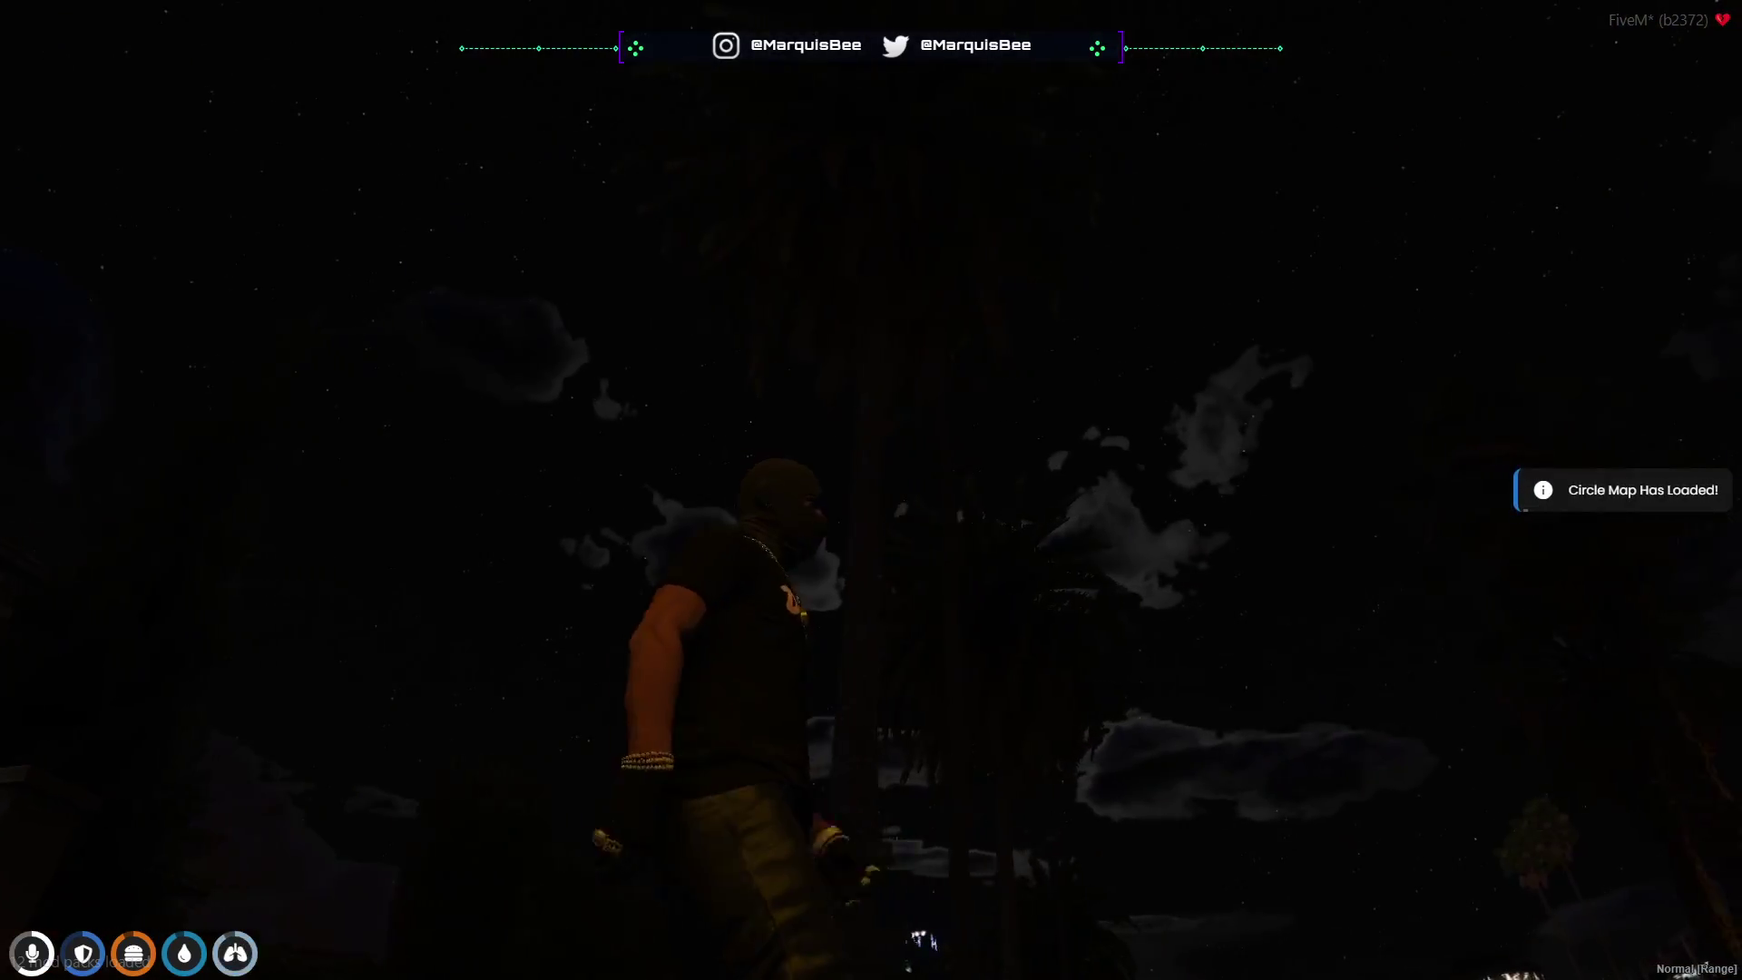
pyautogui.press('w')
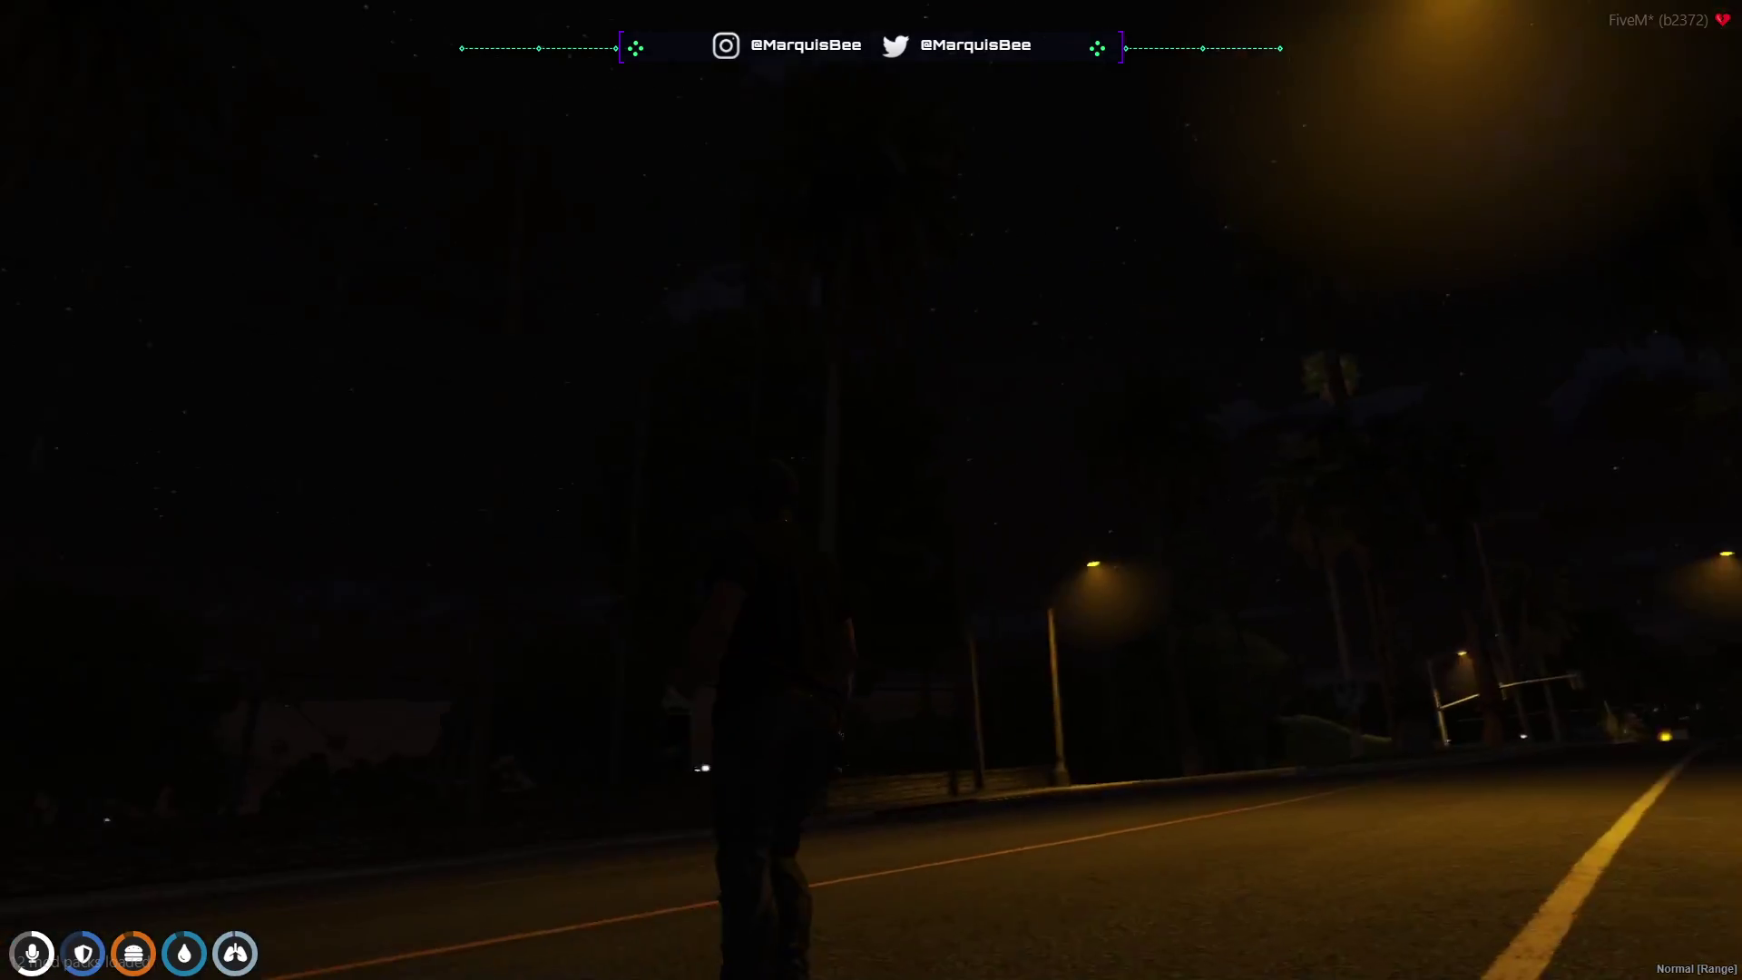
pyautogui.press('w')
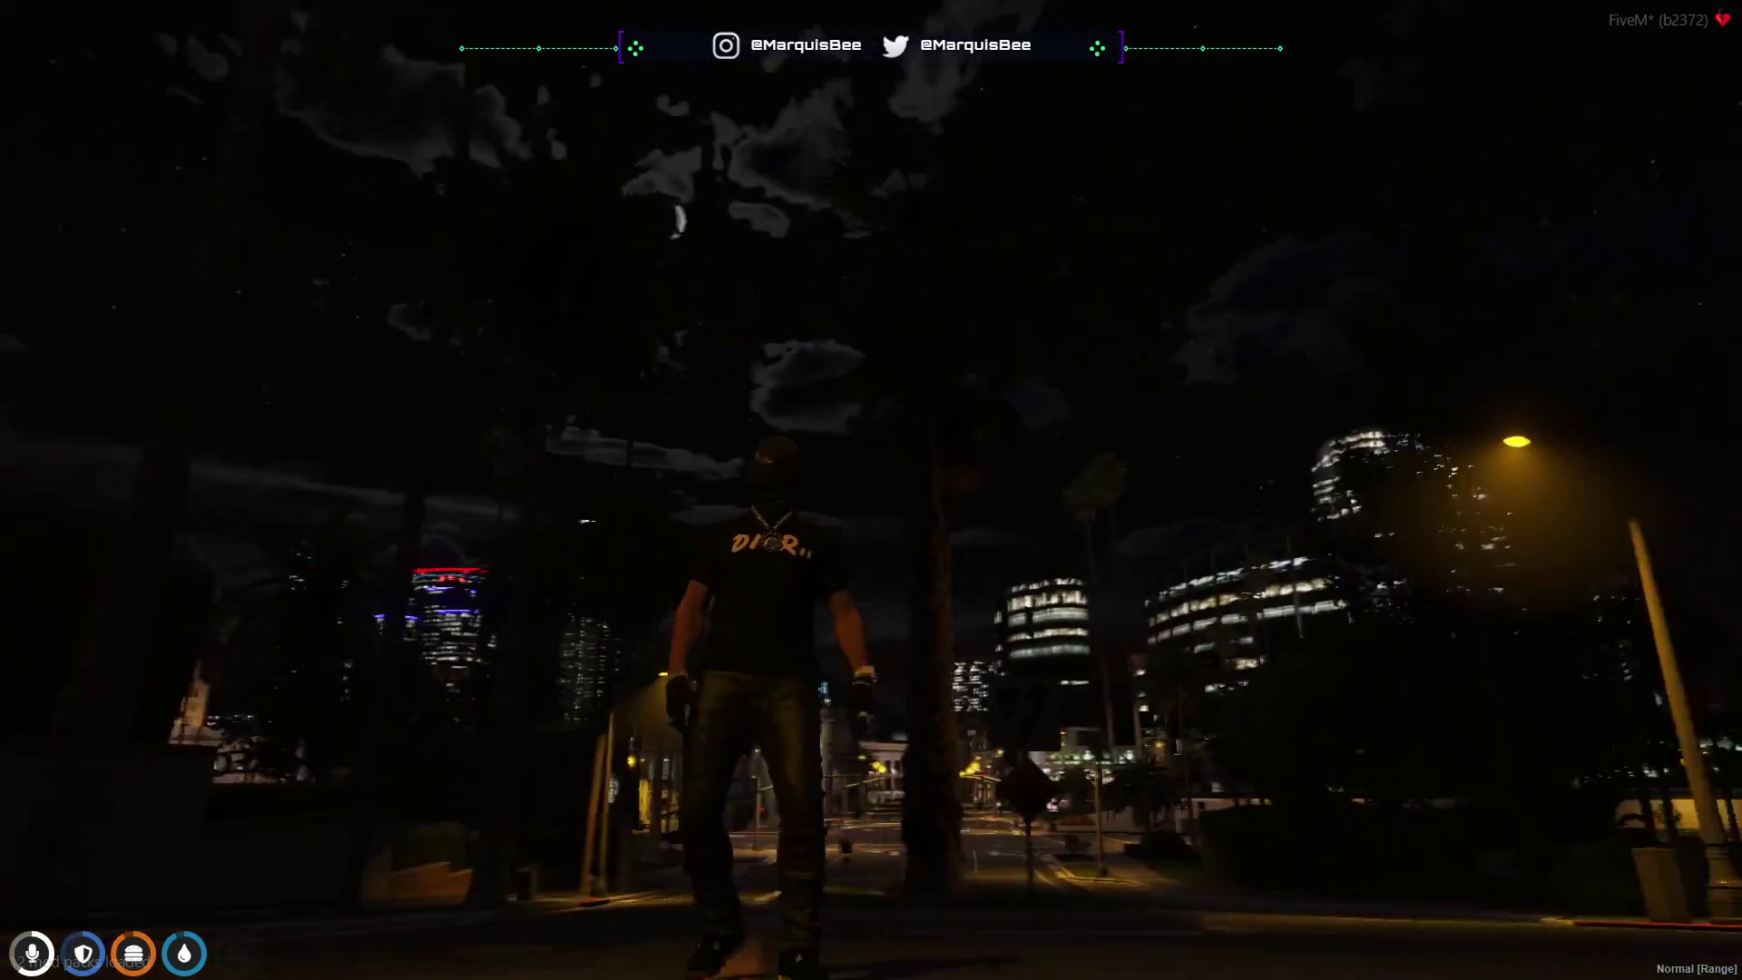
pyautogui.press('w')
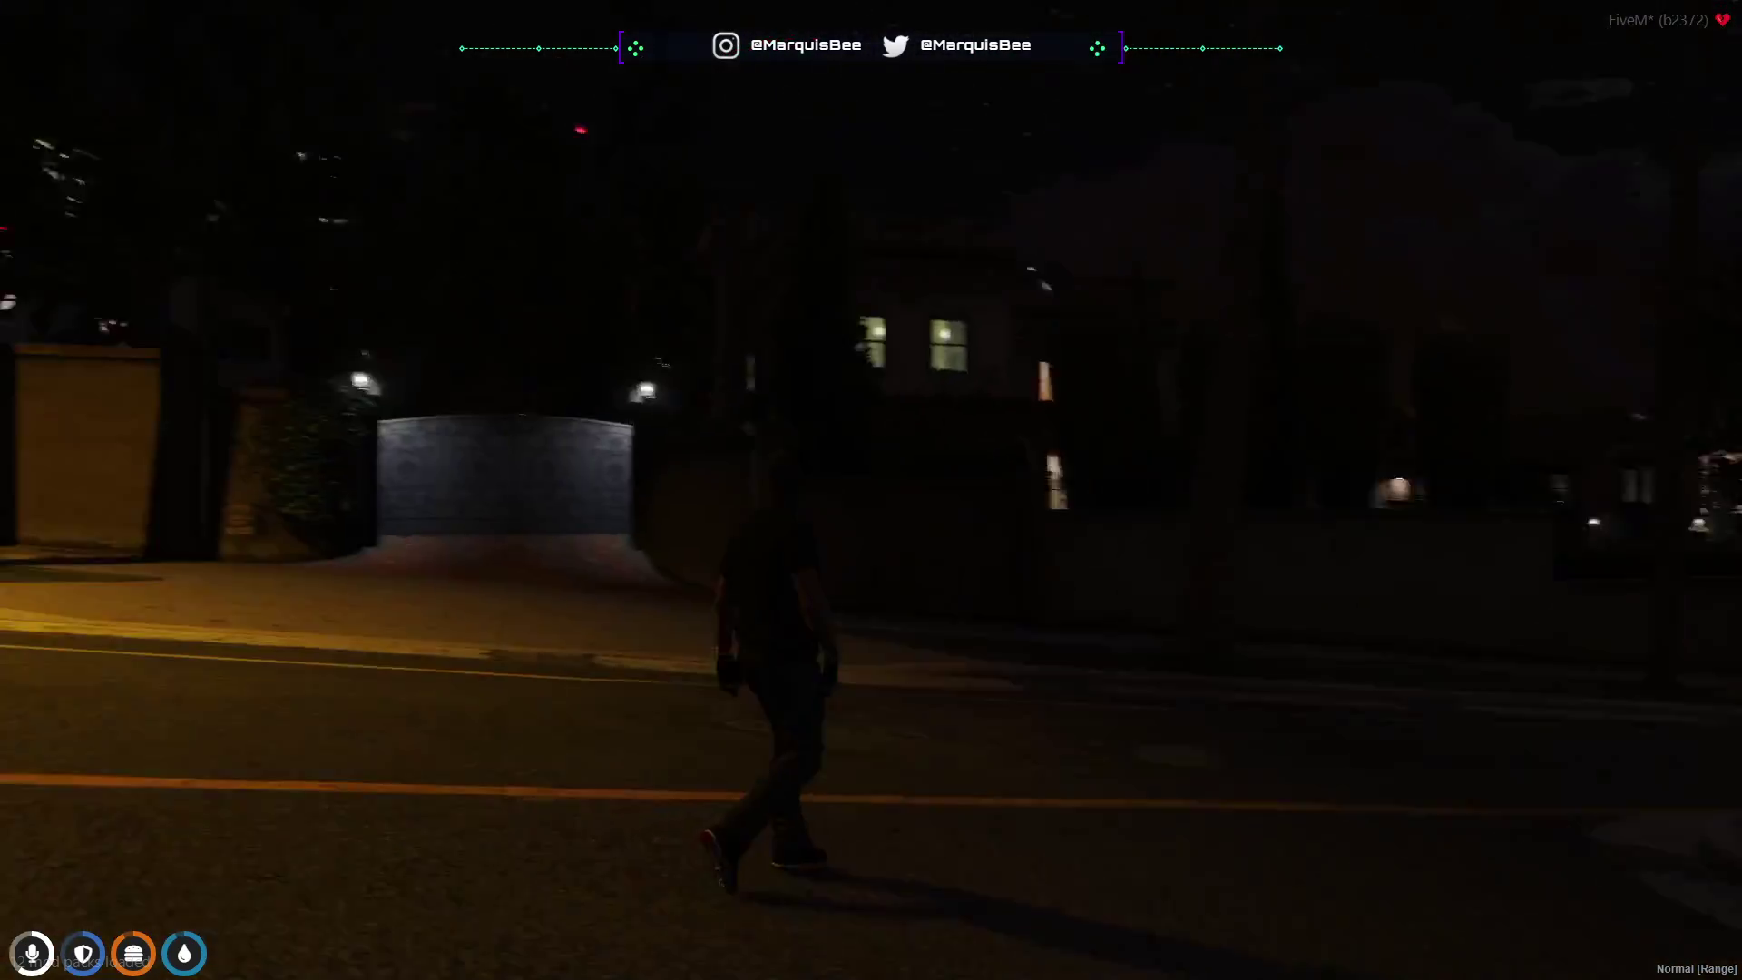
pyautogui.press('w')
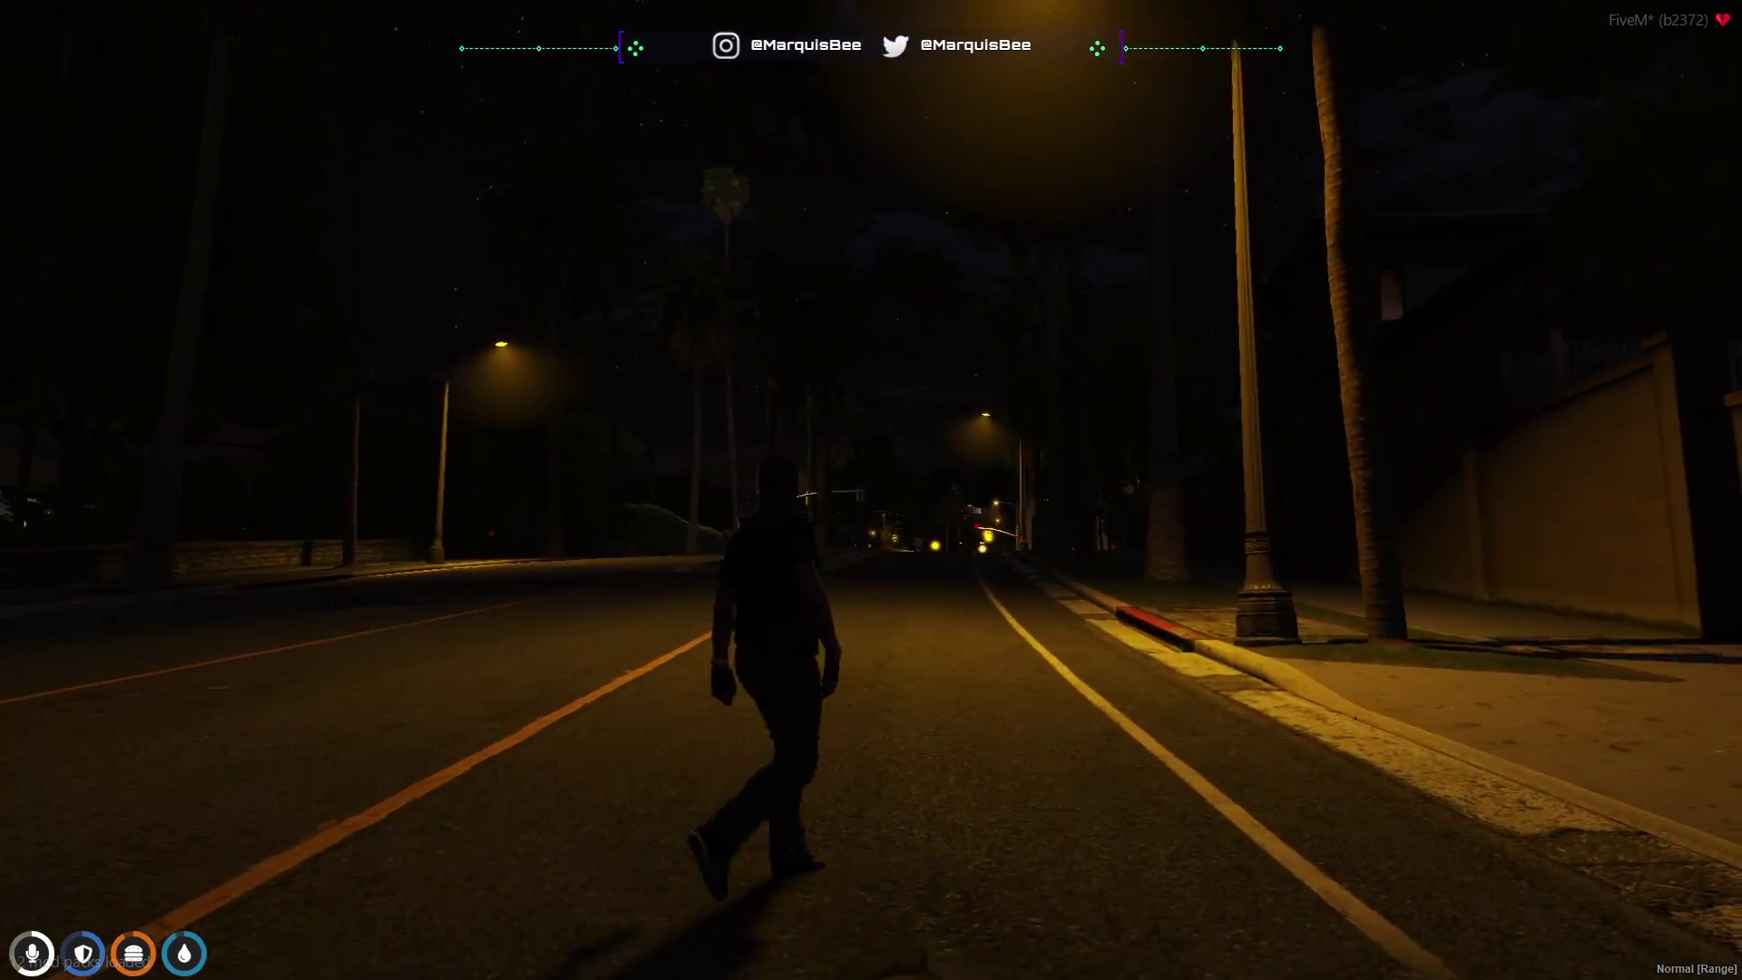
pyautogui.press('w')
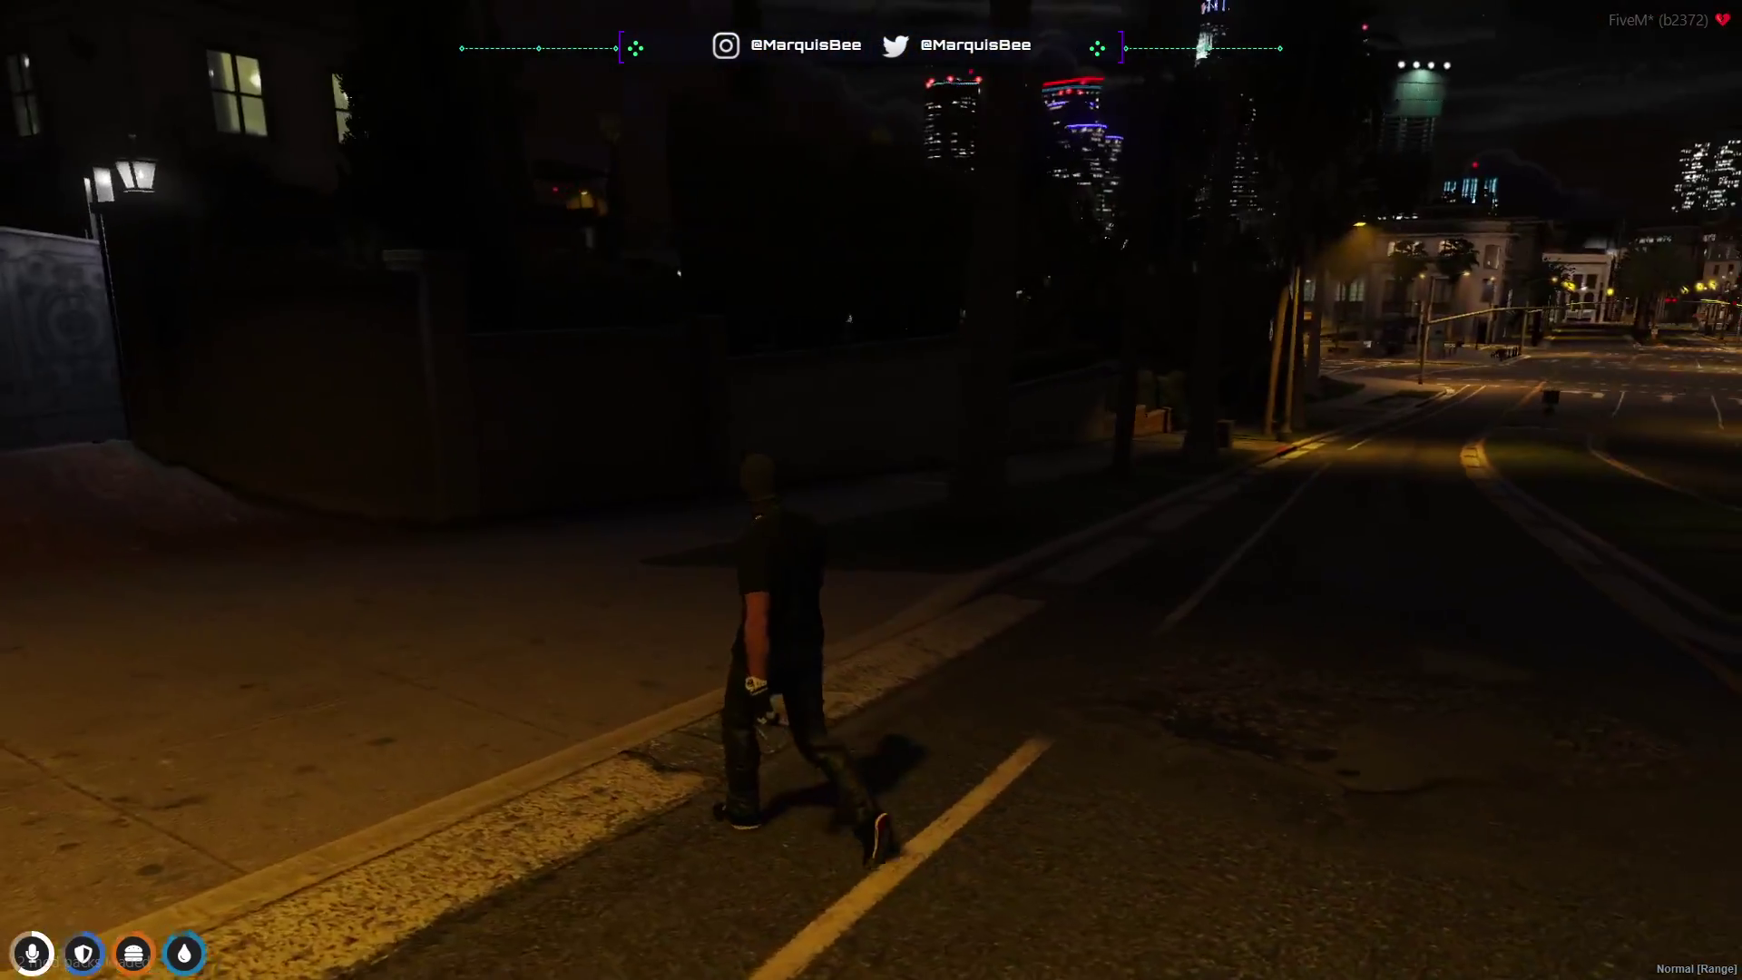
pyautogui.press('w')
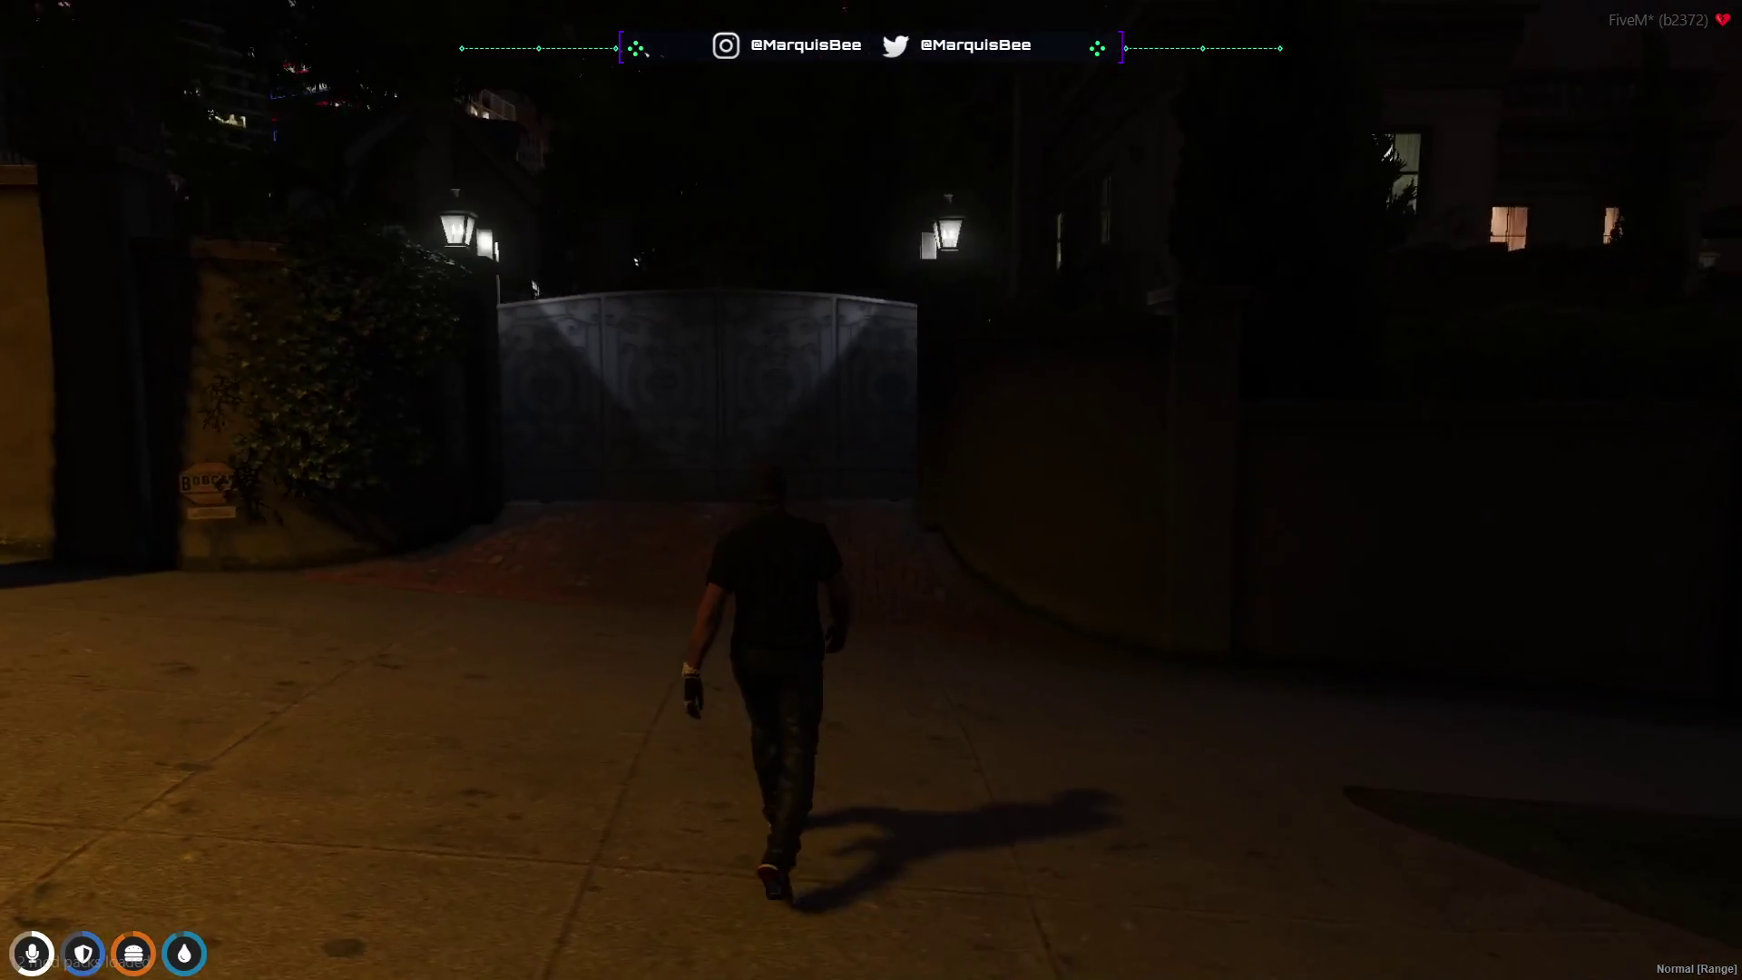
pyautogui.hotkey('shift', 'w')
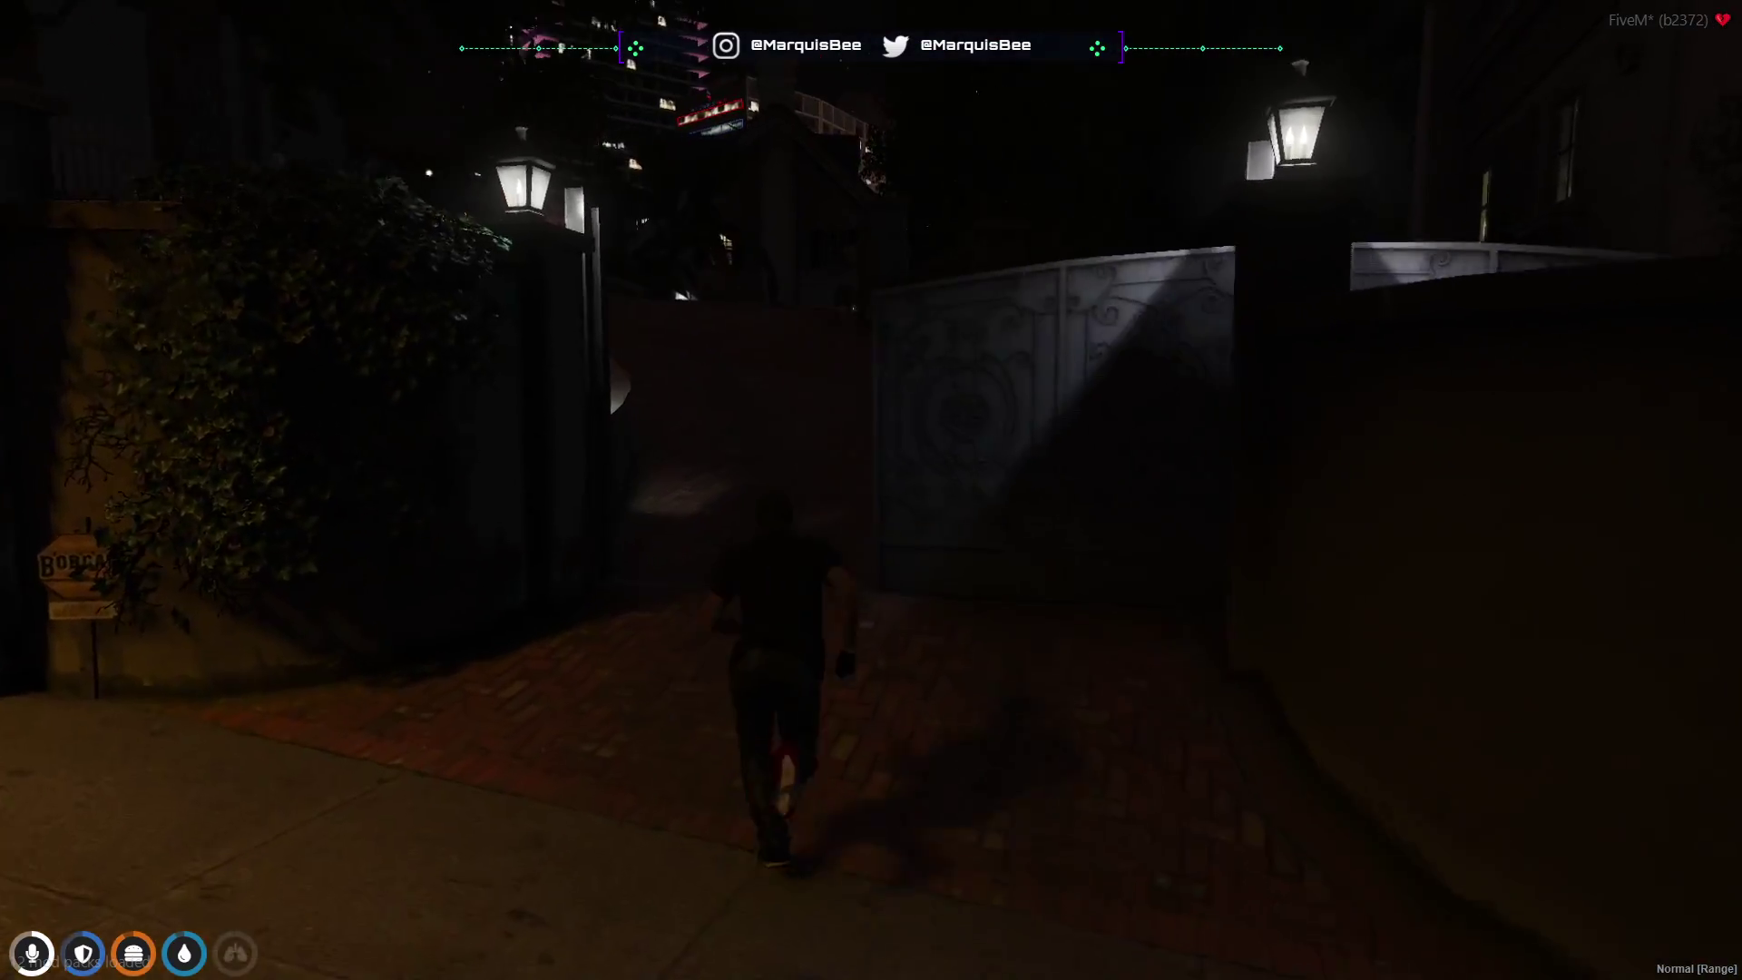